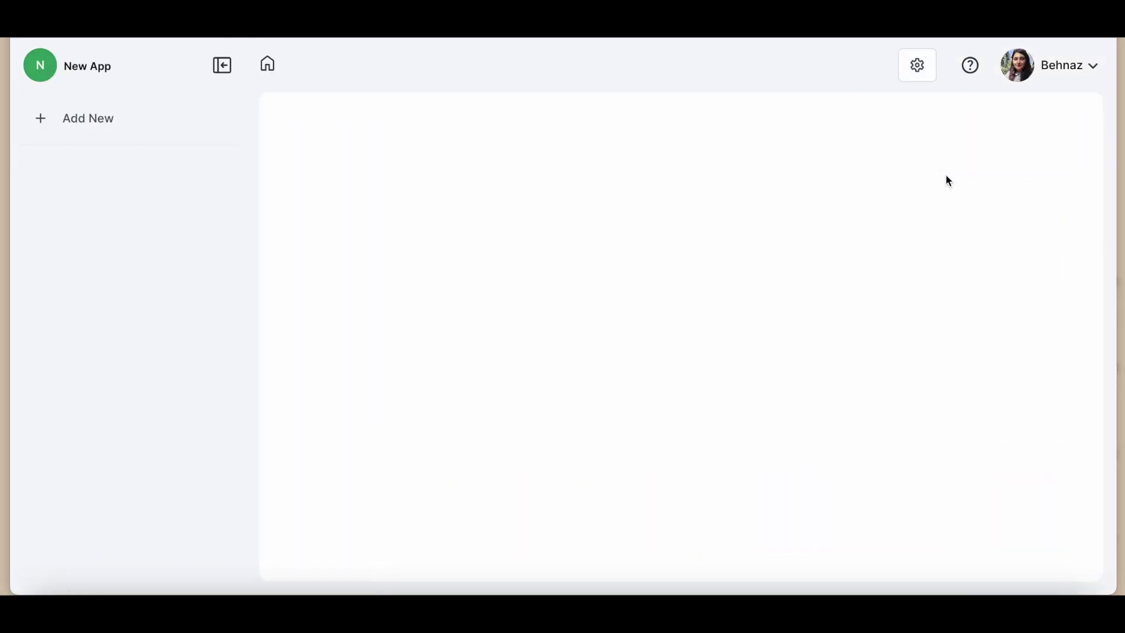
# Add a new page to the app from the Add New options.
pyautogui.click(91, 120)
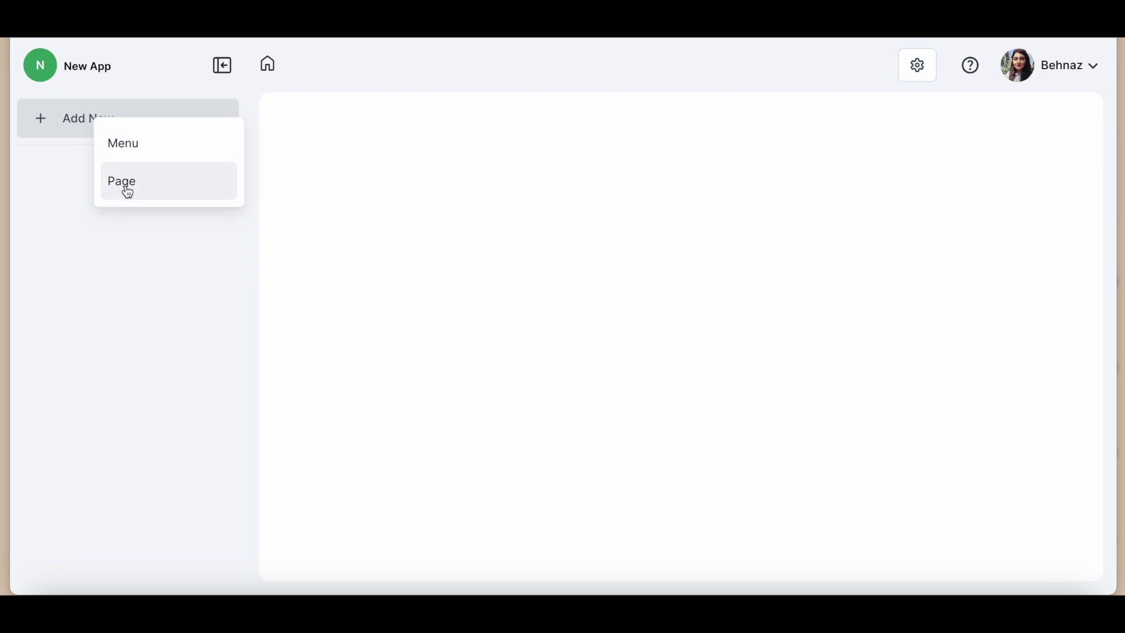
pyautogui.click(152, 191)
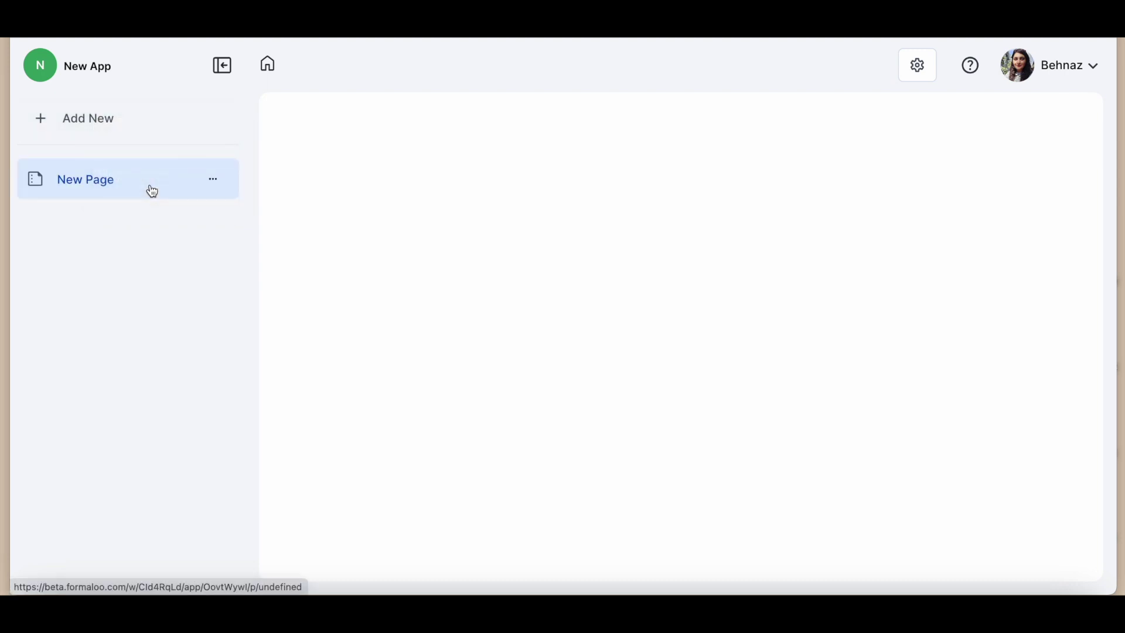
pyautogui.click(213, 183)
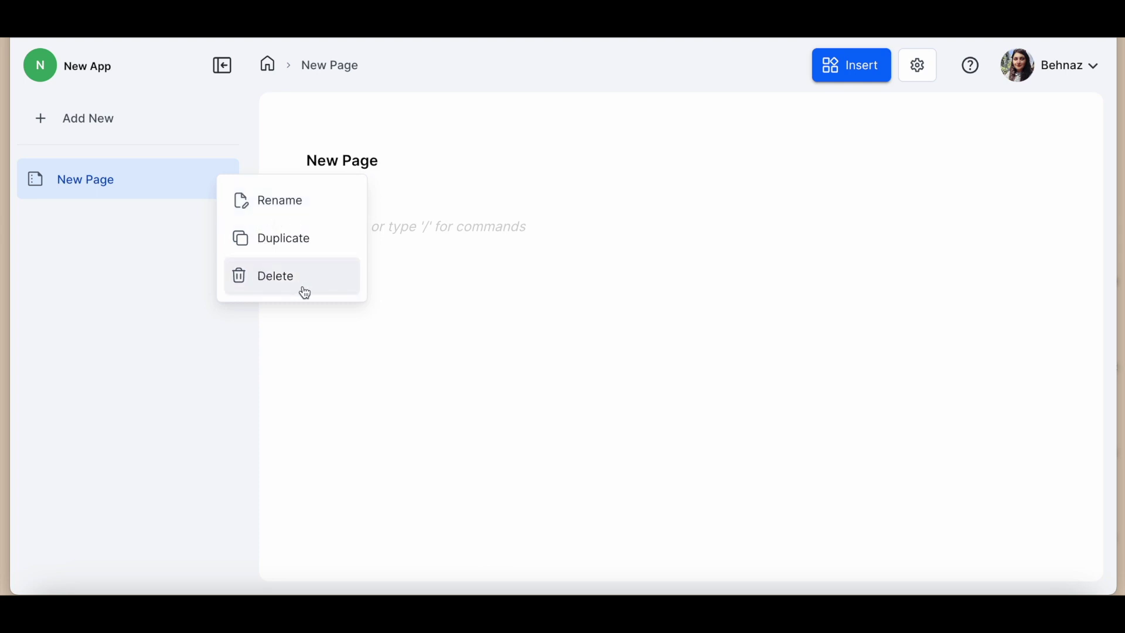
pyautogui.click(401, 195)
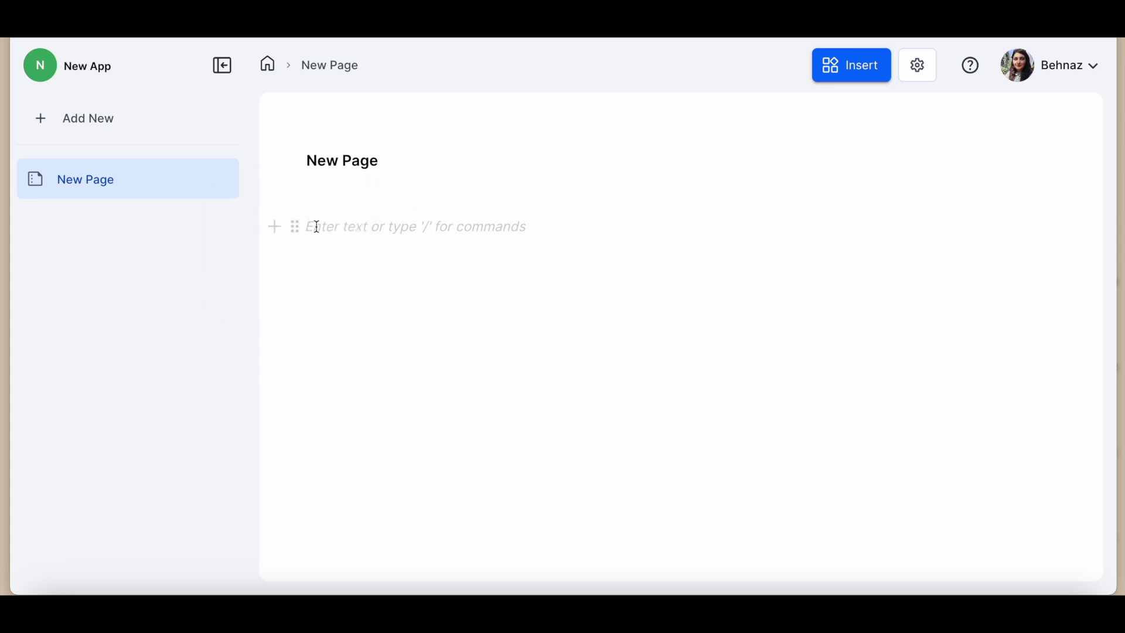
# Type 'Welcome to your new portal' as a bold Heading 3, with a new line below.
pyautogui.write('Welcome to your new portal')
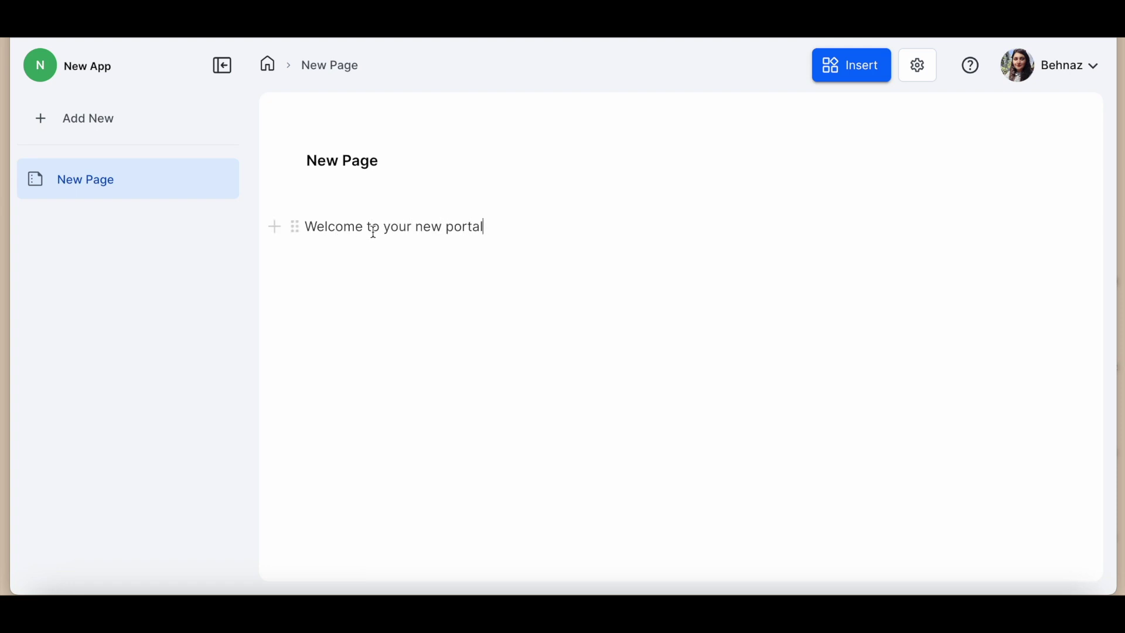
pyautogui.tripleClick(373, 231)
pyautogui.click(427, 198)
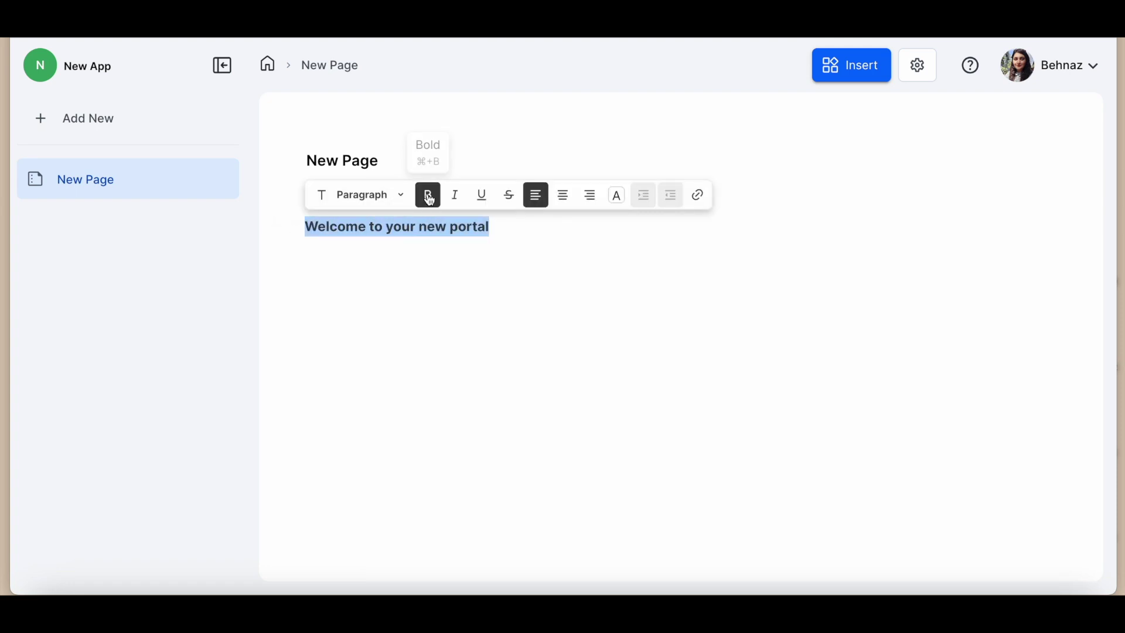
pyautogui.click(397, 199)
pyautogui.click(375, 255)
pyautogui.click(404, 210)
pyautogui.click(384, 326)
pyautogui.click(481, 214)
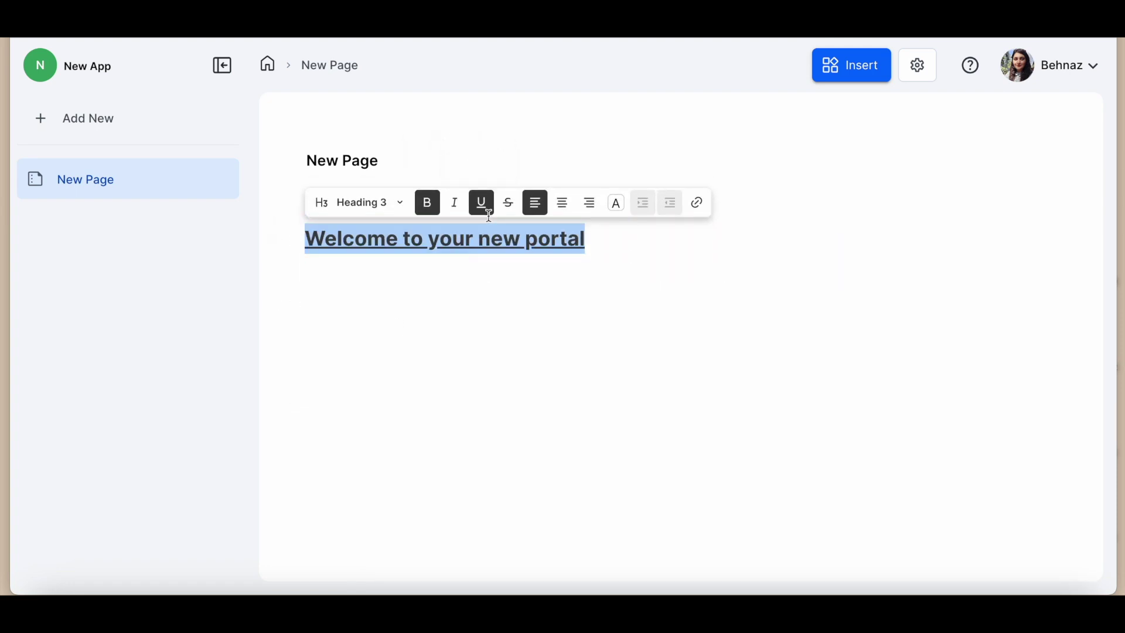
pyautogui.click(482, 201)
pyautogui.click(610, 241)
pyautogui.press('Return')
pyautogui.write('/')
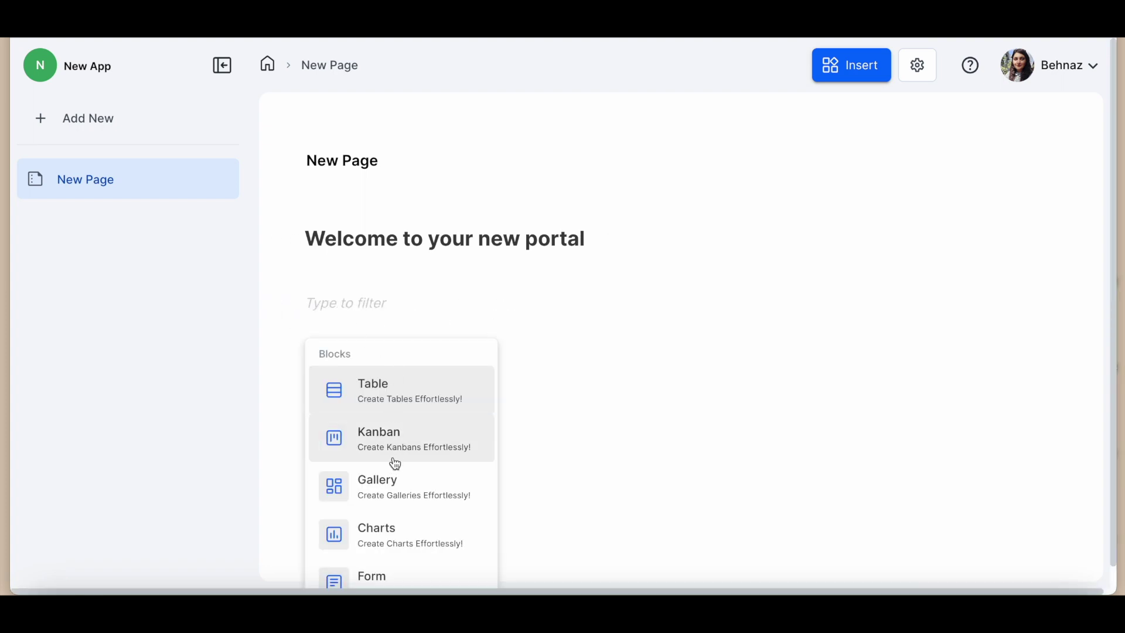
# Insert a form block below the heading linked to Personality Quiz Template - Copy.
pyautogui.click(391, 580)
pyautogui.click(567, 503)
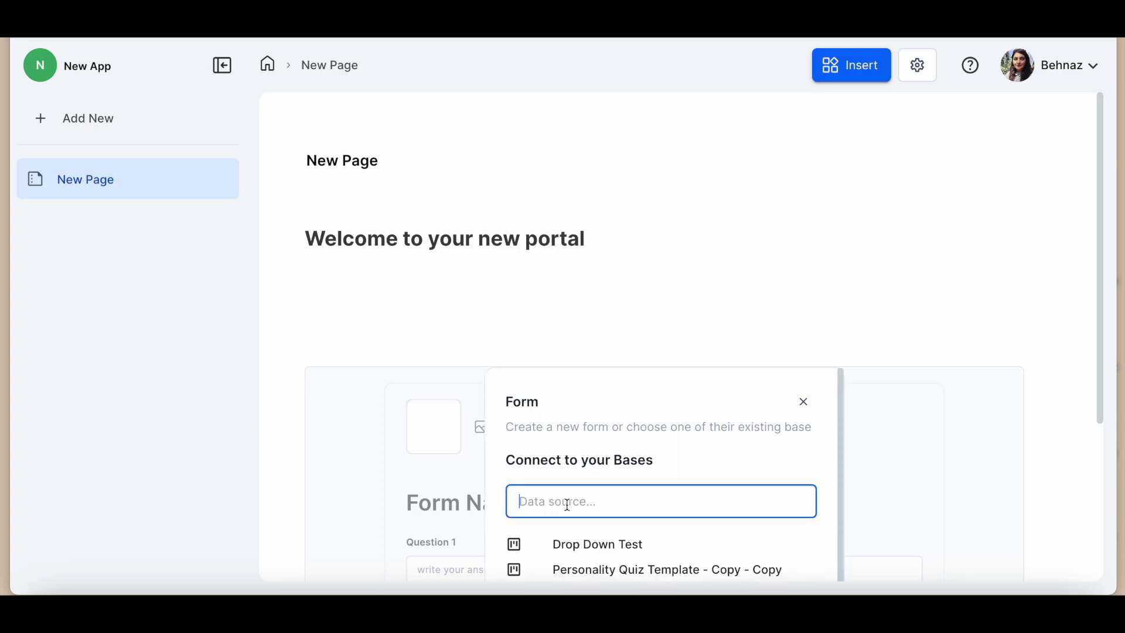
pyautogui.write('personali')
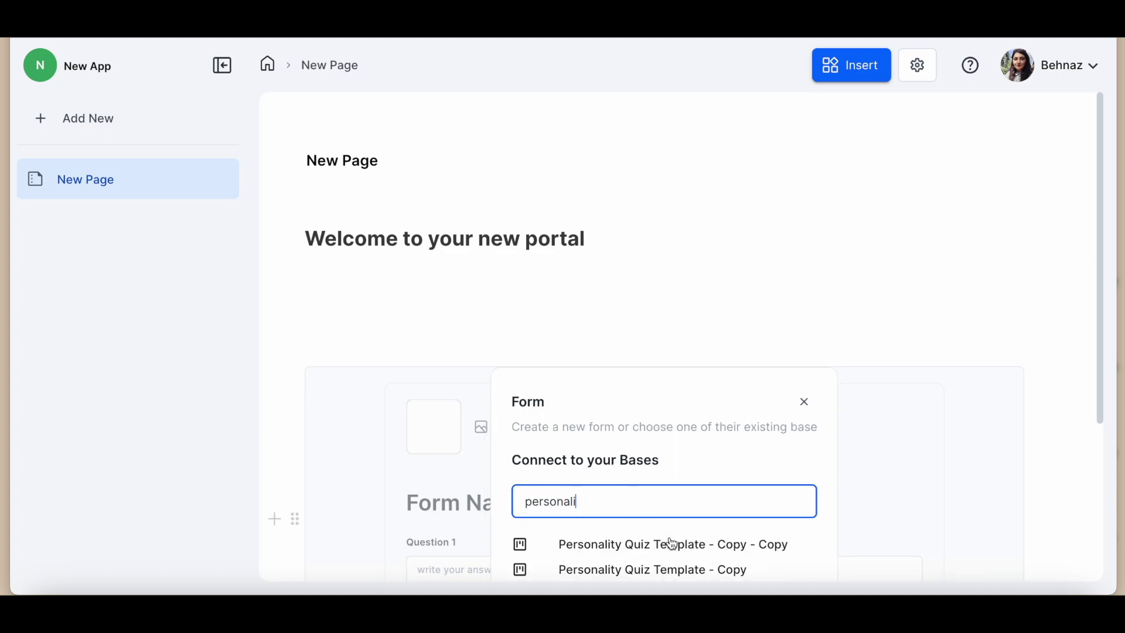
pyautogui.click(675, 568)
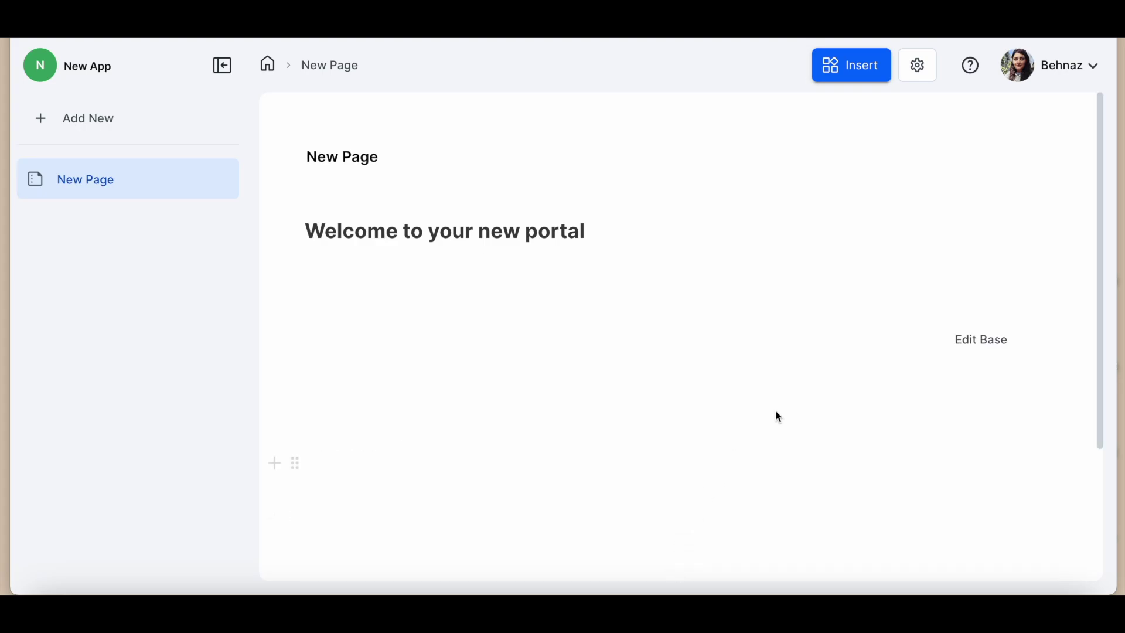
pyautogui.scroll(-8, 776, 414)
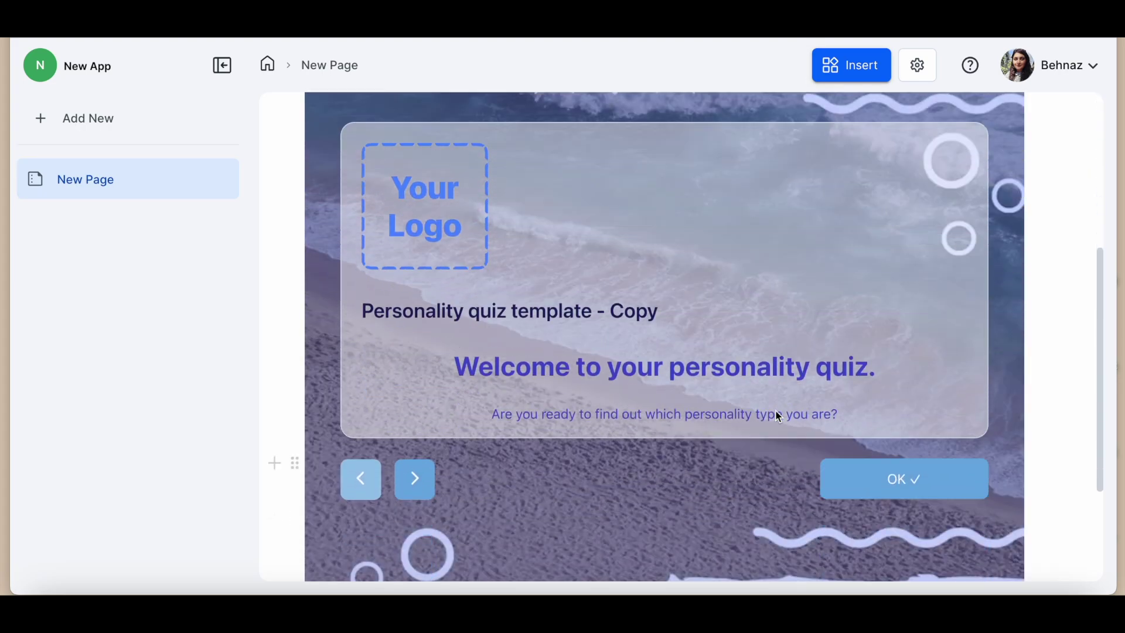
pyautogui.scroll(8, 776, 410)
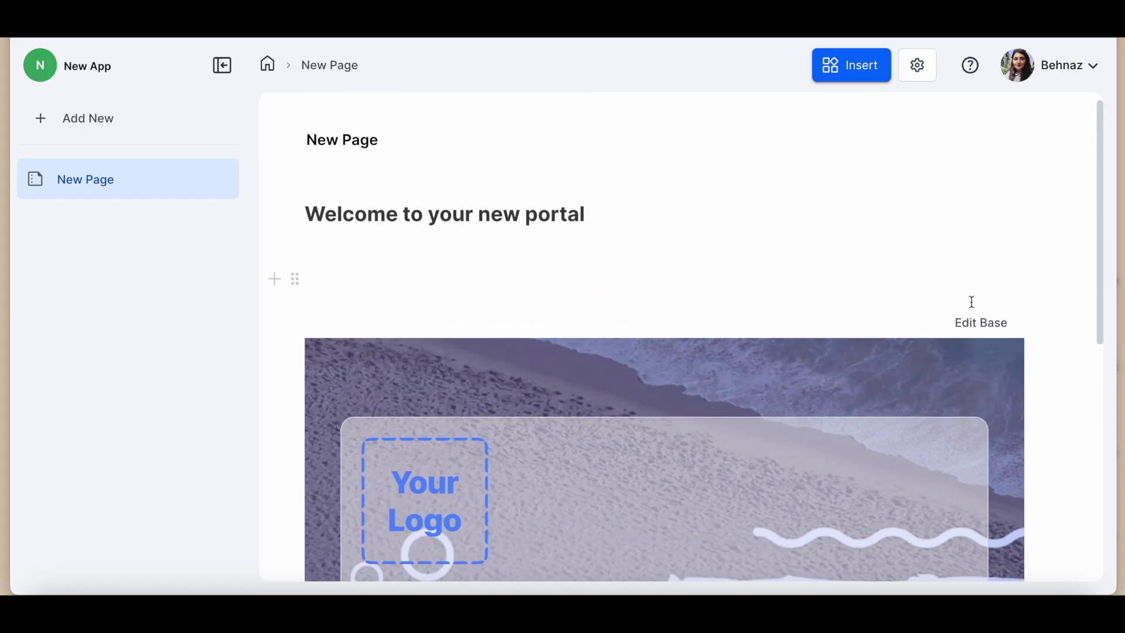
pyautogui.click(88, 118)
# Add a new menu with a page inside it and rename that page 'result'.
pyautogui.click(82, 141)
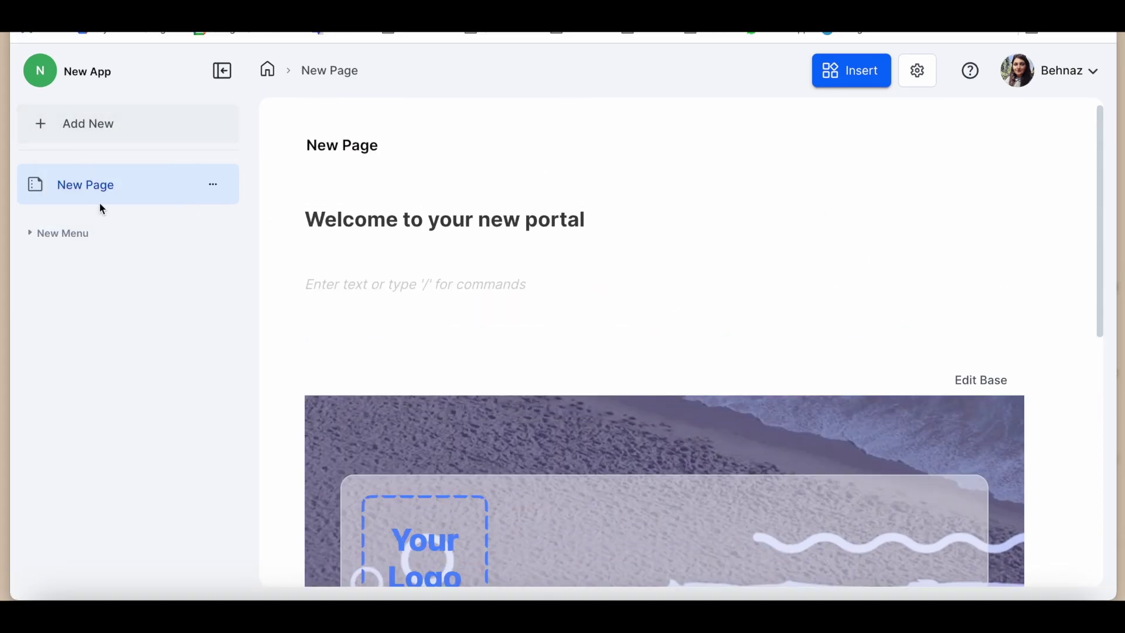
pyautogui.click(231, 238)
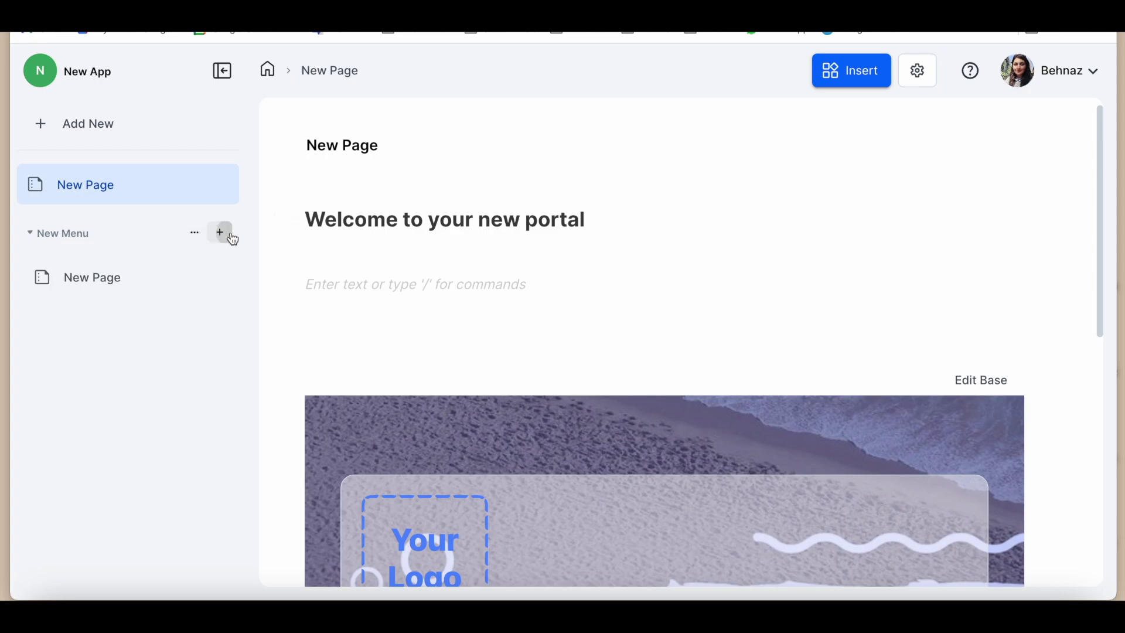
pyautogui.click(123, 279)
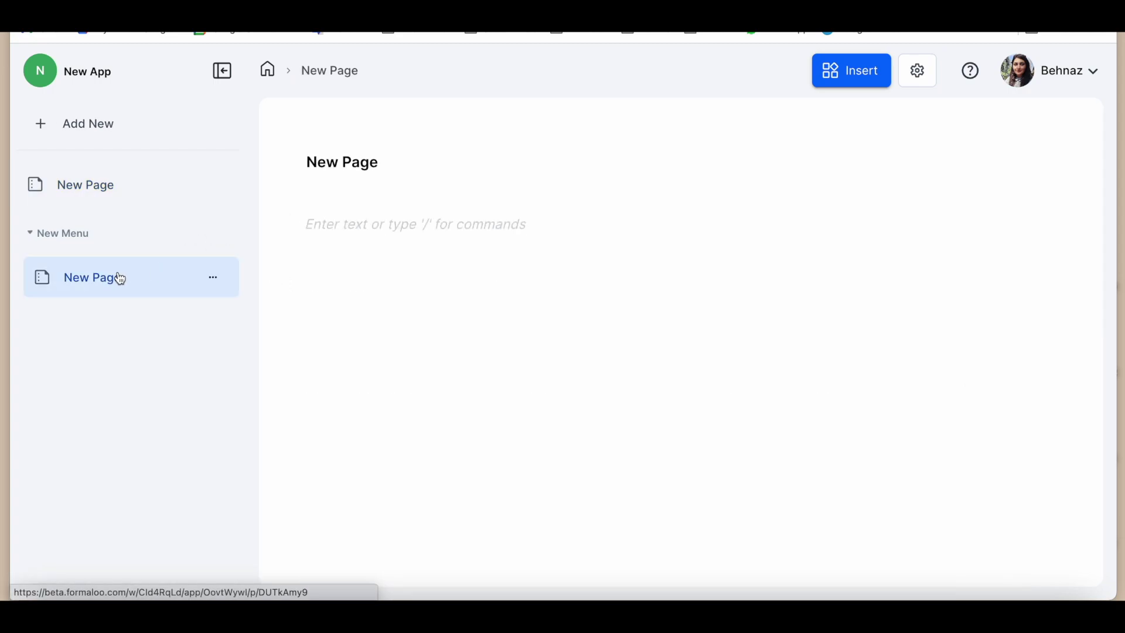
pyautogui.doubleClick(103, 276)
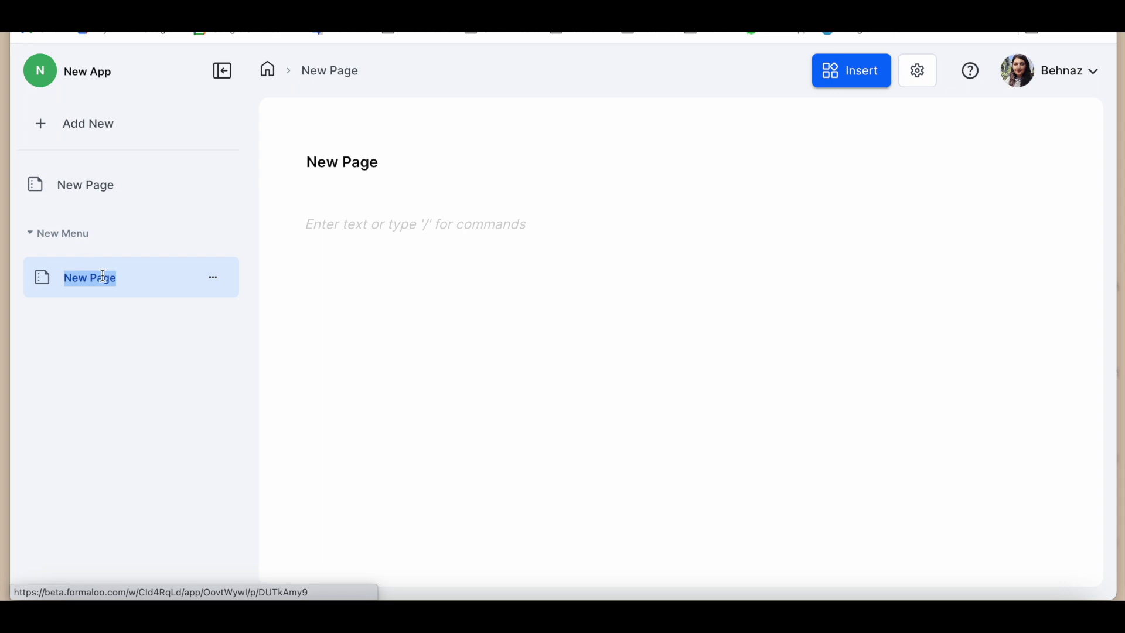
pyautogui.write('result')
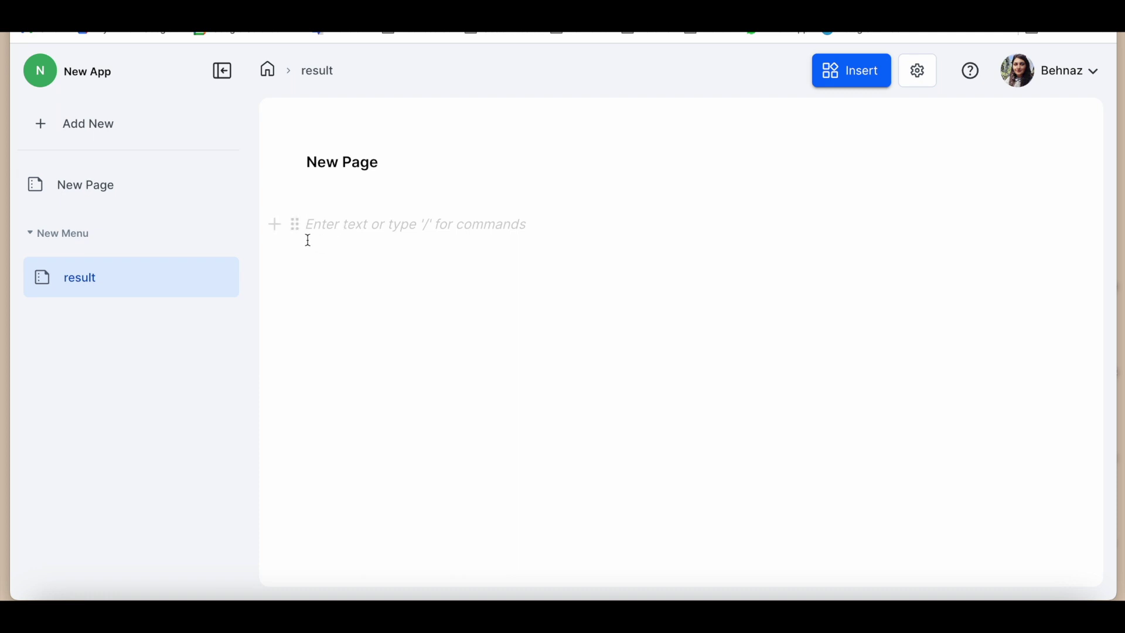
pyautogui.click(275, 225)
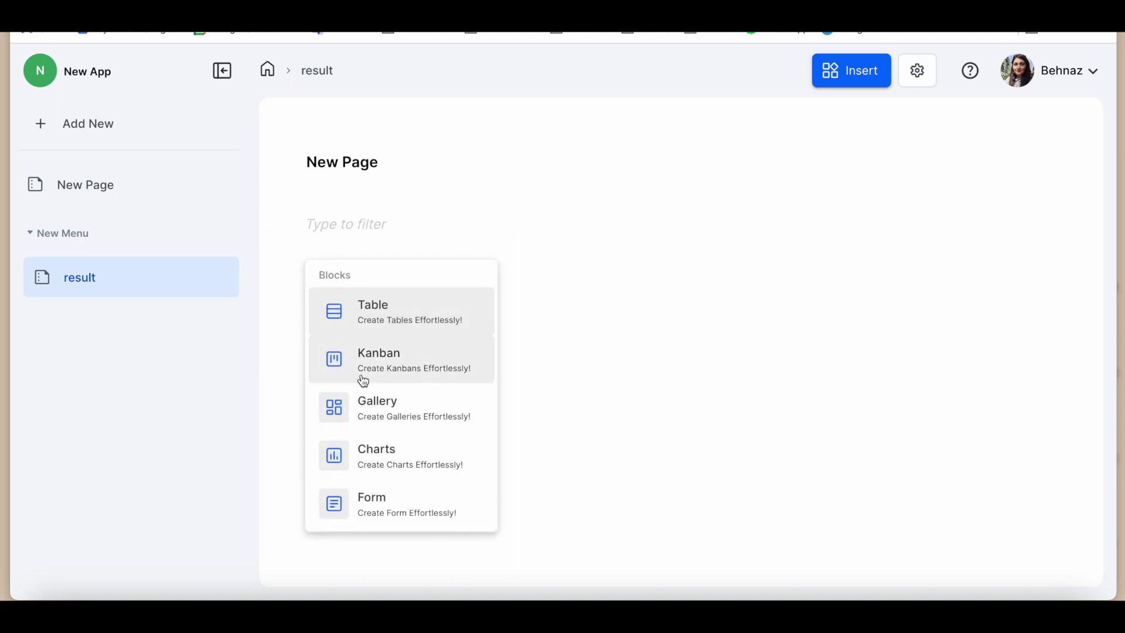
# Create a kanban board connected to the Personality Quiz Template - Copy data source.
pyautogui.click(390, 368)
pyautogui.click(510, 450)
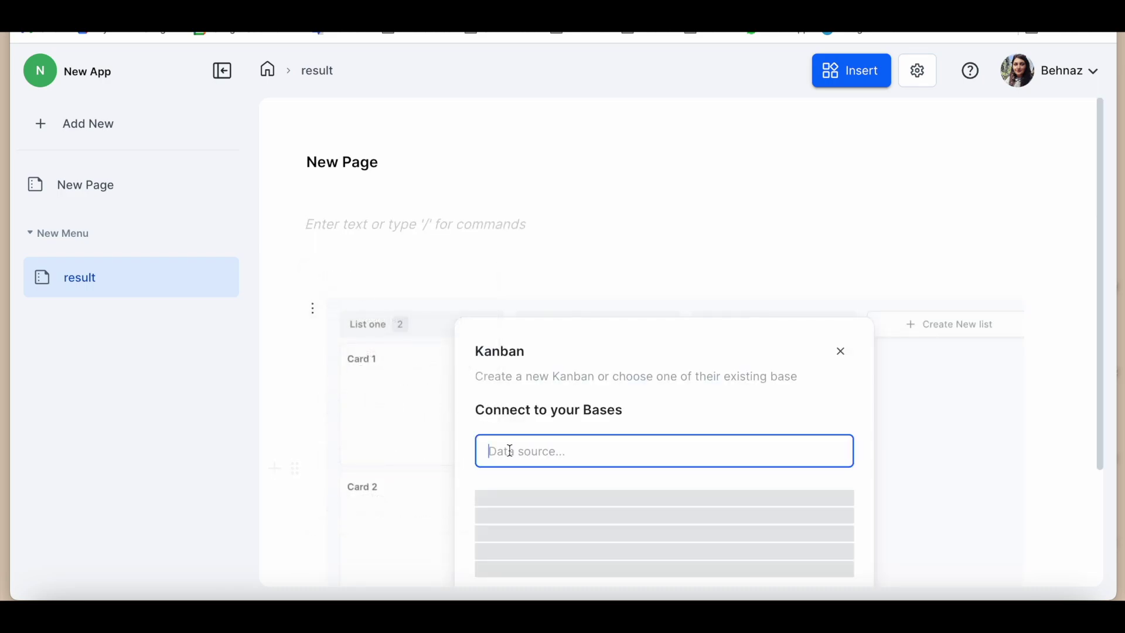
pyautogui.write('personality')
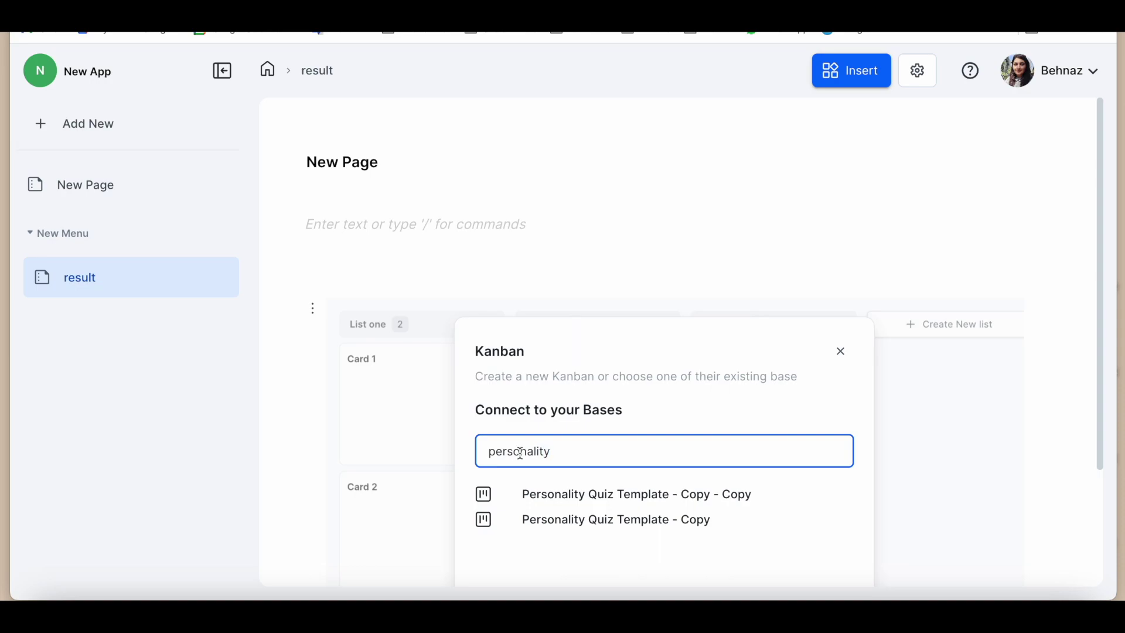
pyautogui.click(646, 530)
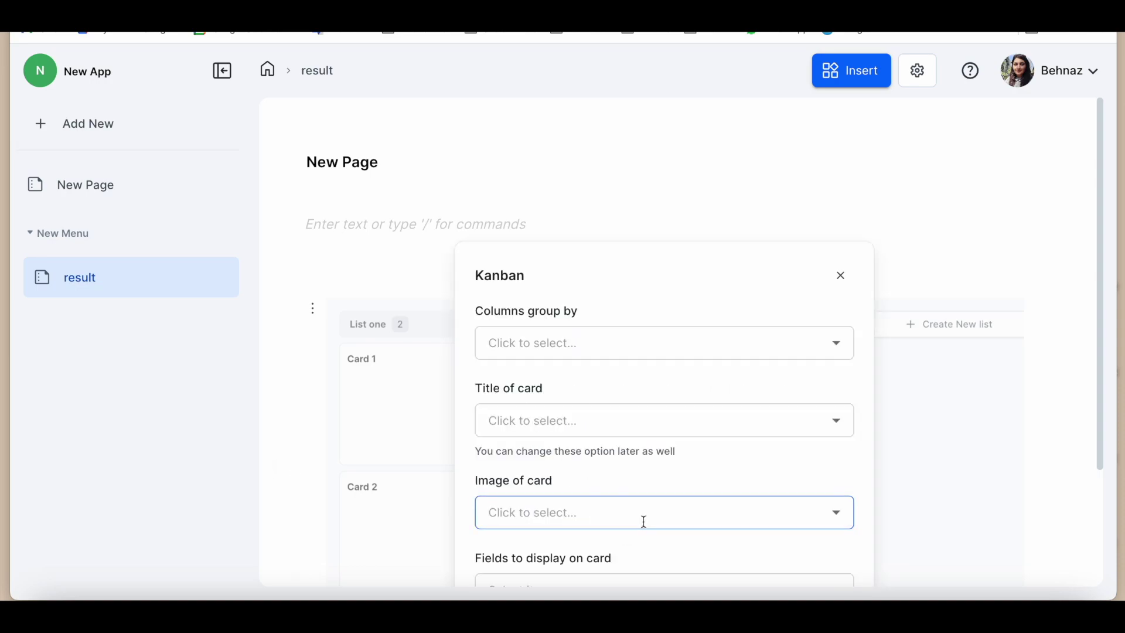
pyautogui.scroll(-3, 746, 477)
pyautogui.click(822, 497)
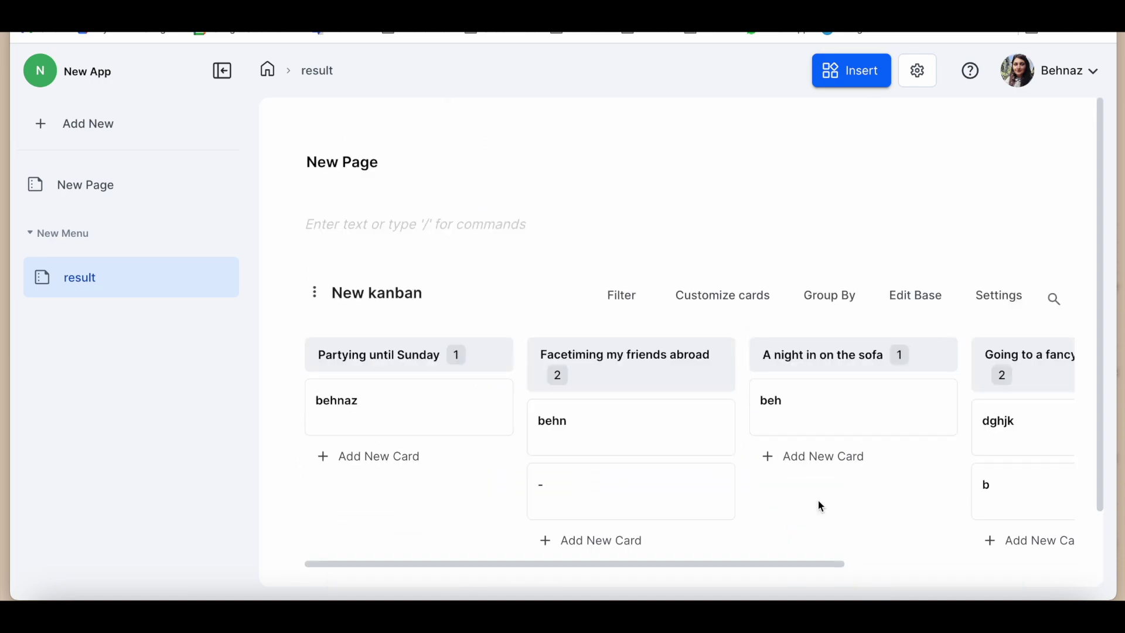
# Customize the kanban cards to display the animal question's answer.
pyautogui.click(617, 295)
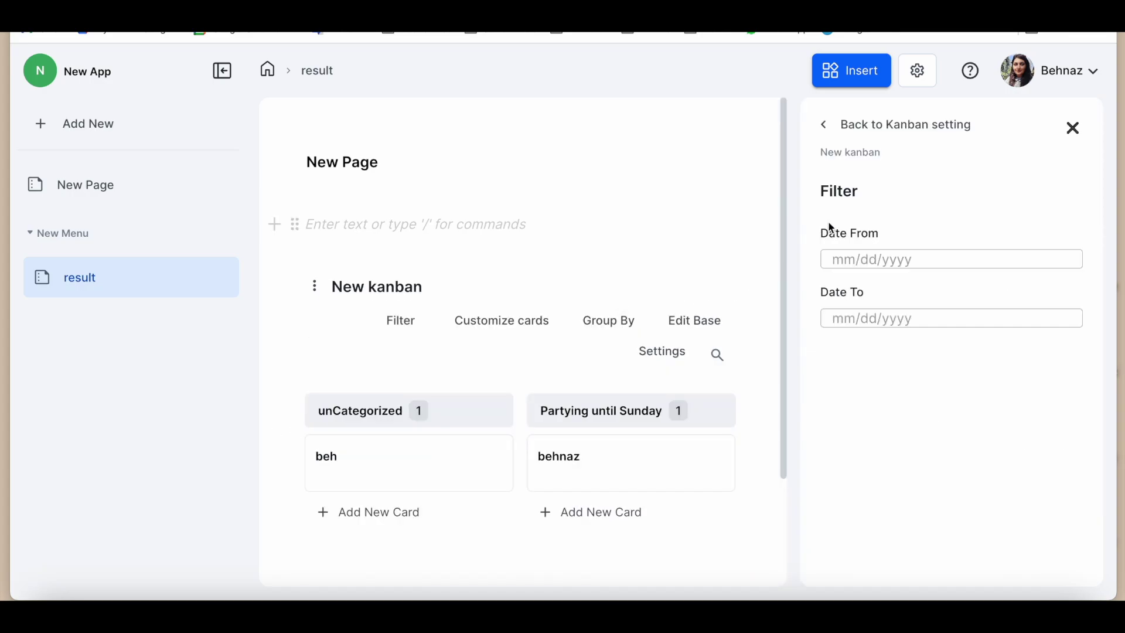
pyautogui.click(533, 327)
pyautogui.scroll(-1, 938, 352)
pyautogui.click(817, 299)
pyautogui.click(817, 369)
pyautogui.click(818, 335)
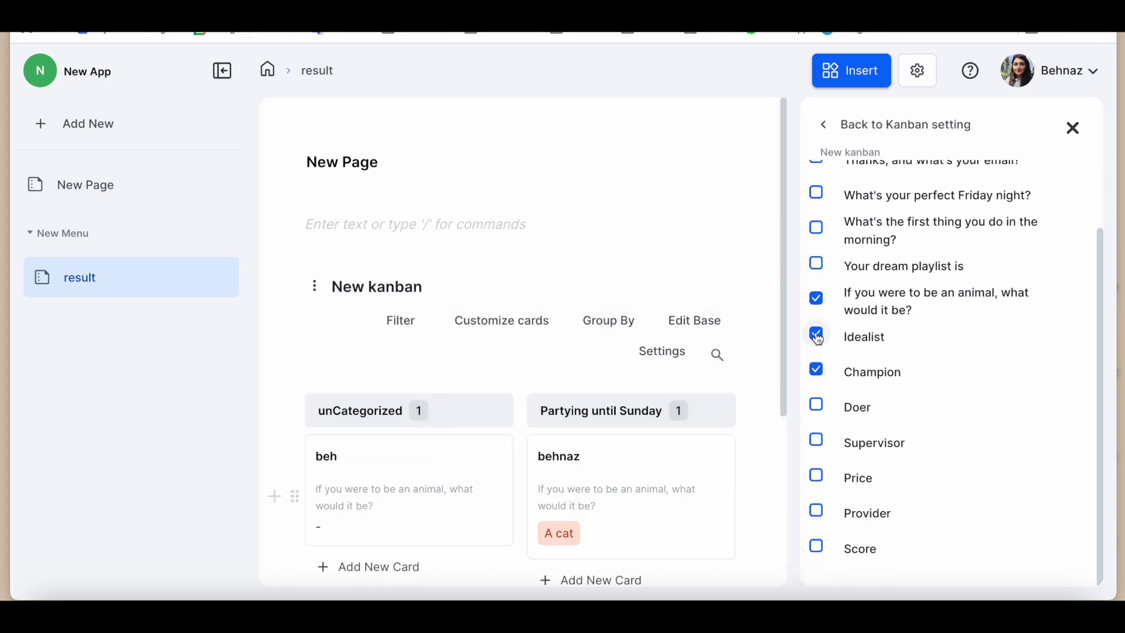
pyautogui.click(610, 321)
pyautogui.click(937, 271)
pyautogui.click(825, 125)
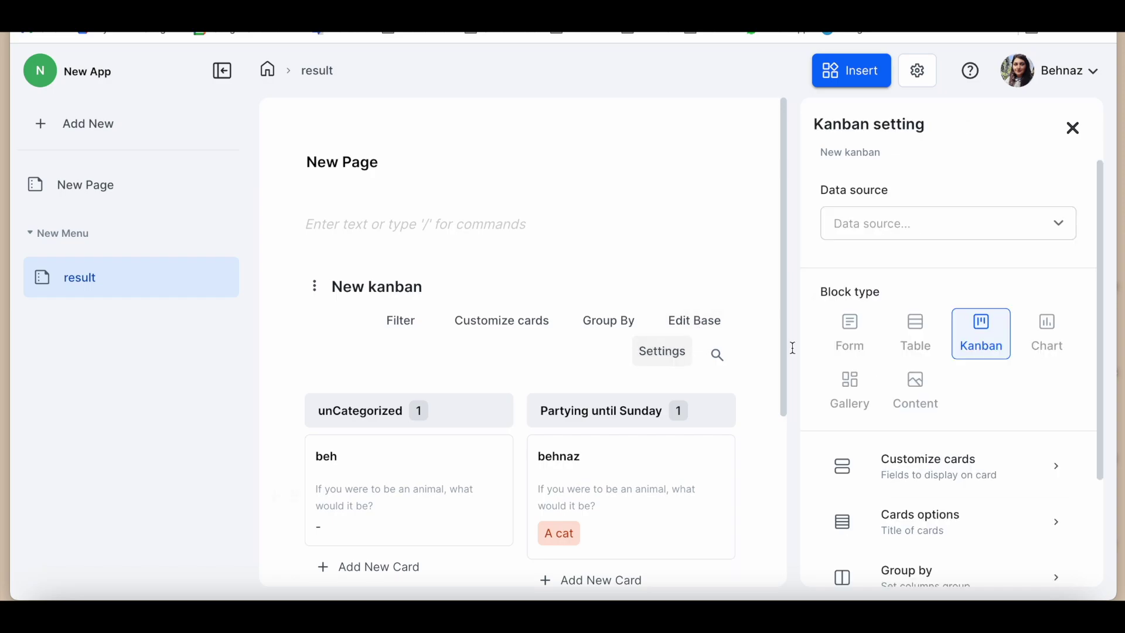
pyautogui.scroll(-2, 891, 432)
# Add a table block below the kanban linked to Personality Quiz Template - Copy.
pyautogui.click(406, 472)
pyautogui.scroll(-5, 407, 472)
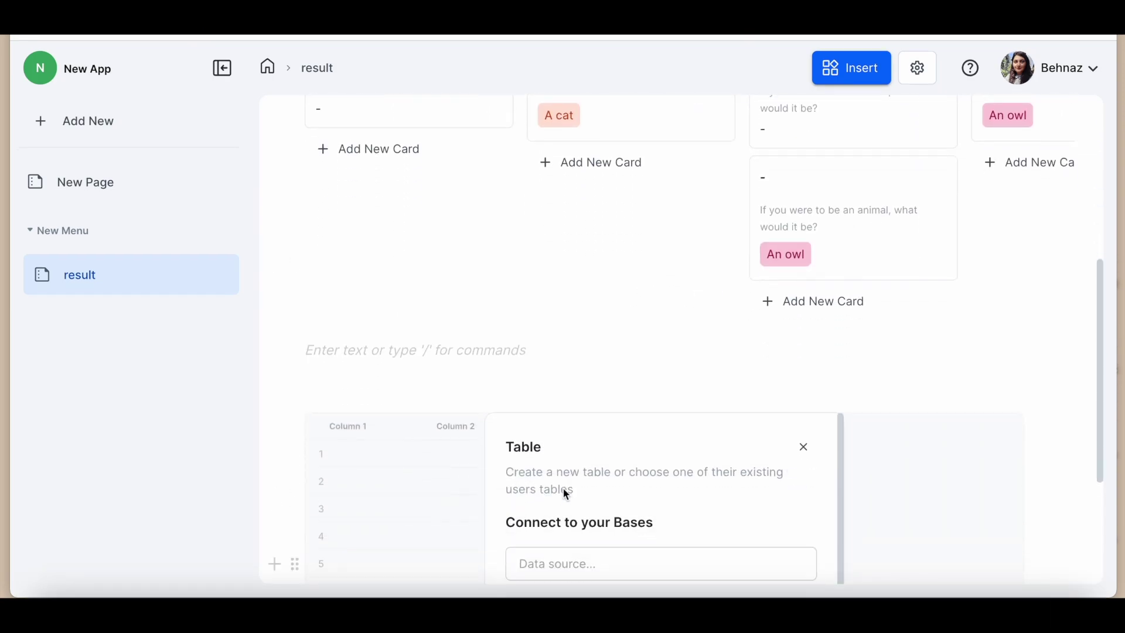
pyautogui.click(557, 563)
pyautogui.write('perso')
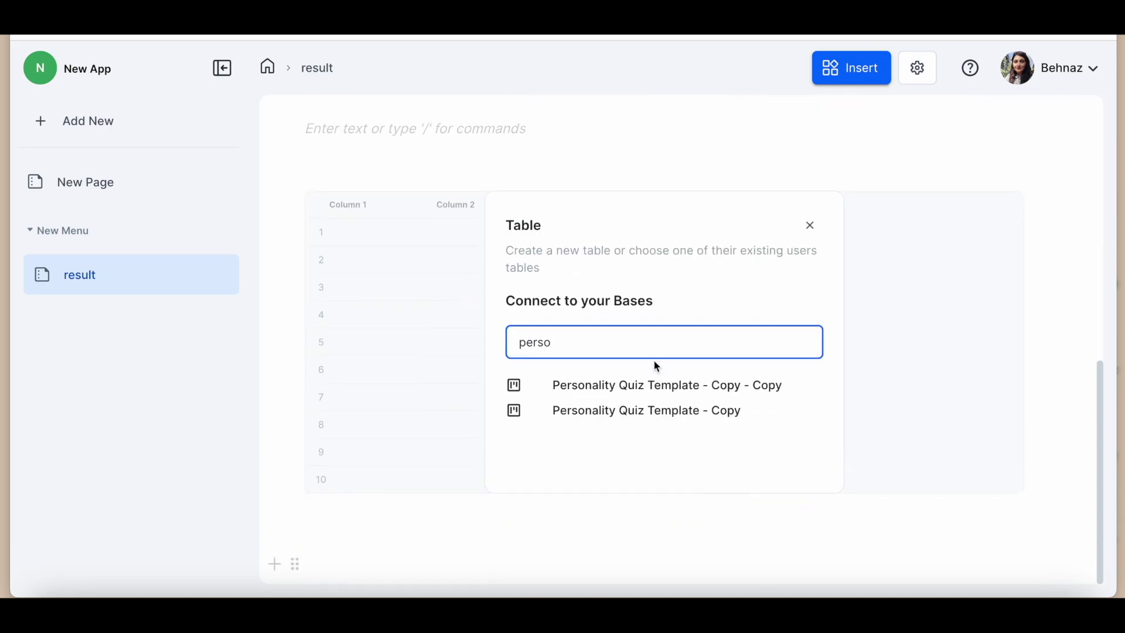
pyautogui.click(673, 415)
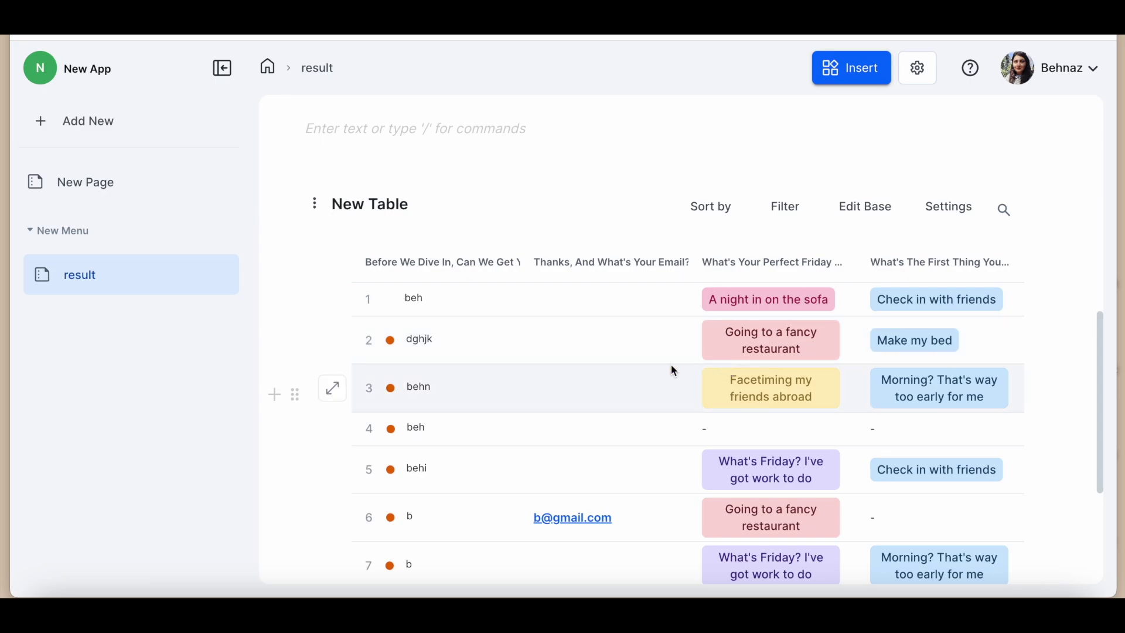
pyautogui.scroll(2, 574, 326)
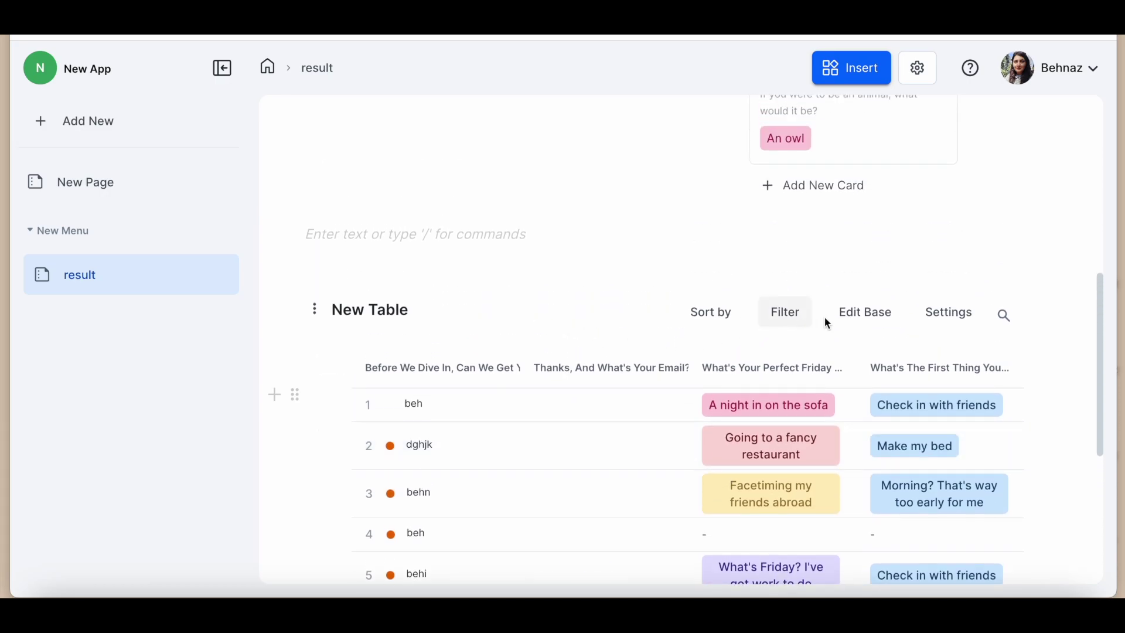
pyautogui.click(955, 320)
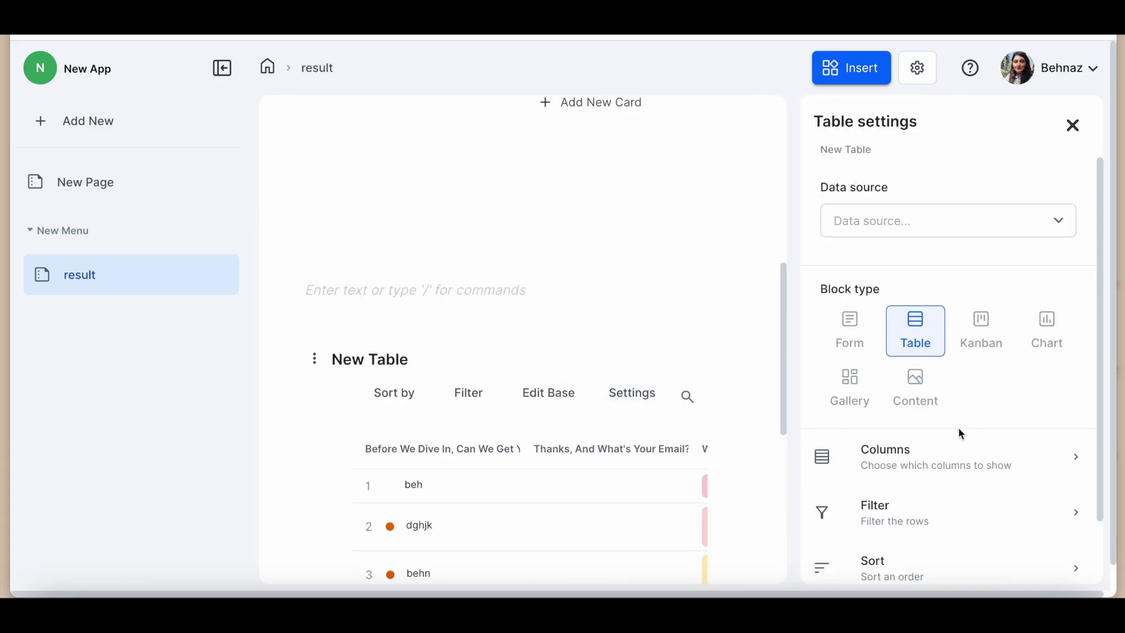
# Hide the dream playlist column, keeping the name and Friday night columns visible.
pyautogui.scroll(-2, 961, 434)
pyautogui.click(1023, 395)
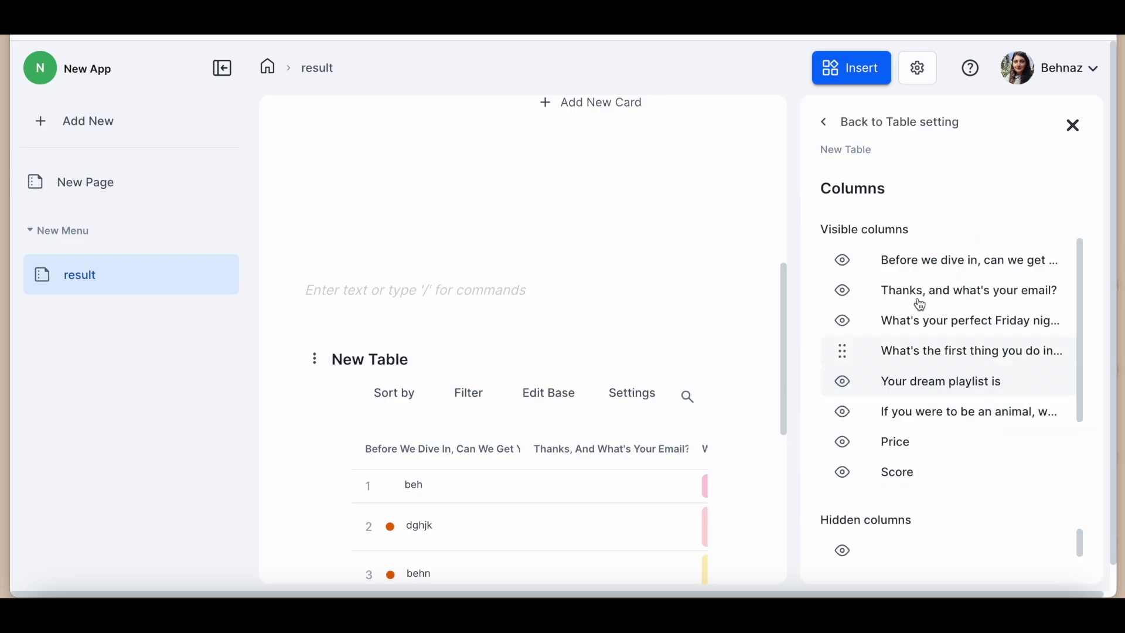
pyautogui.click(851, 265)
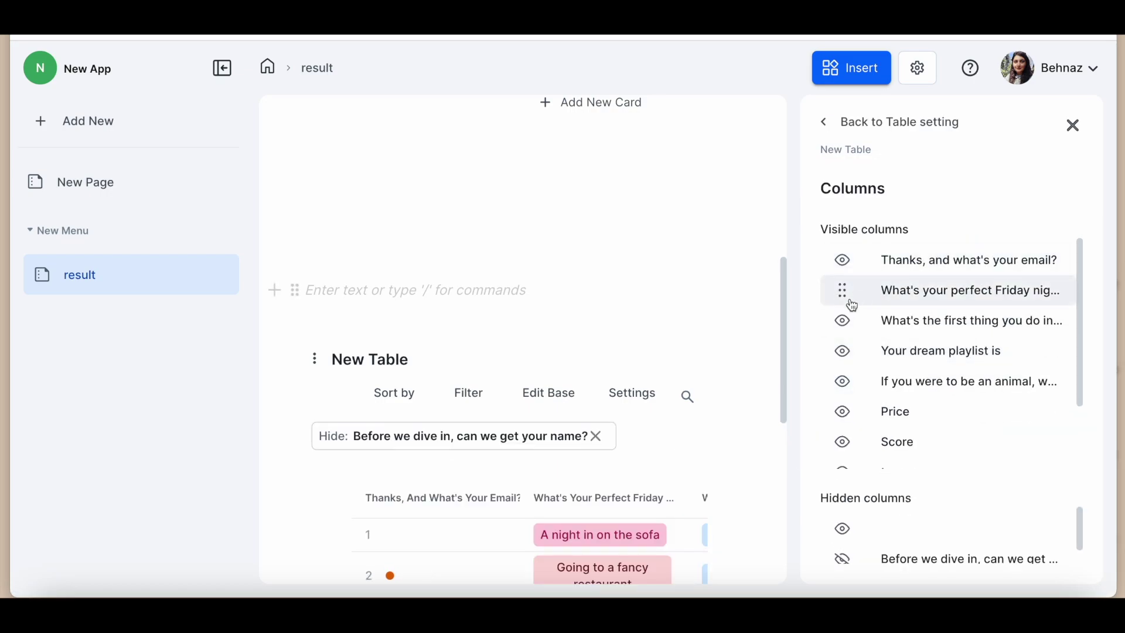
pyautogui.click(843, 293)
pyautogui.click(844, 320)
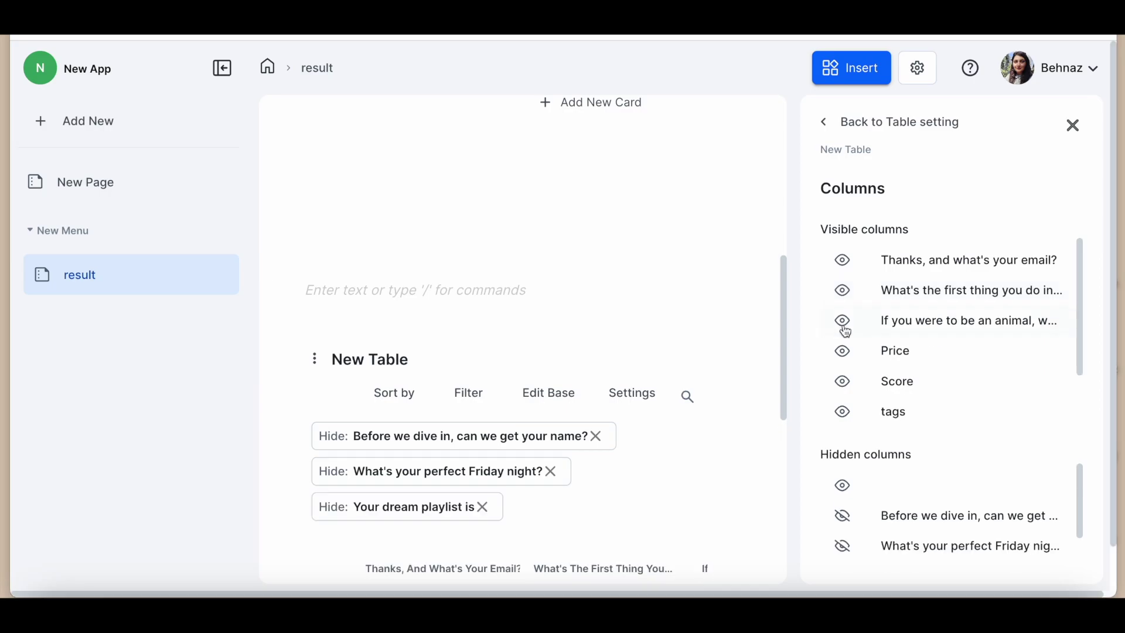
pyautogui.scroll(-4, 595, 476)
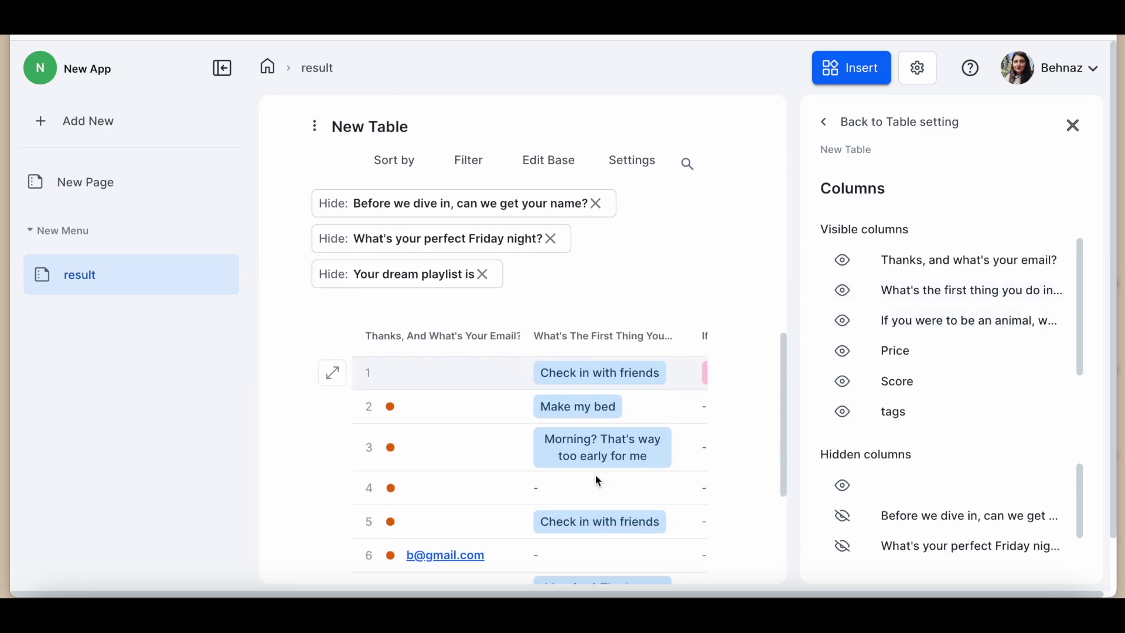
pyautogui.click(557, 229)
pyautogui.click(596, 194)
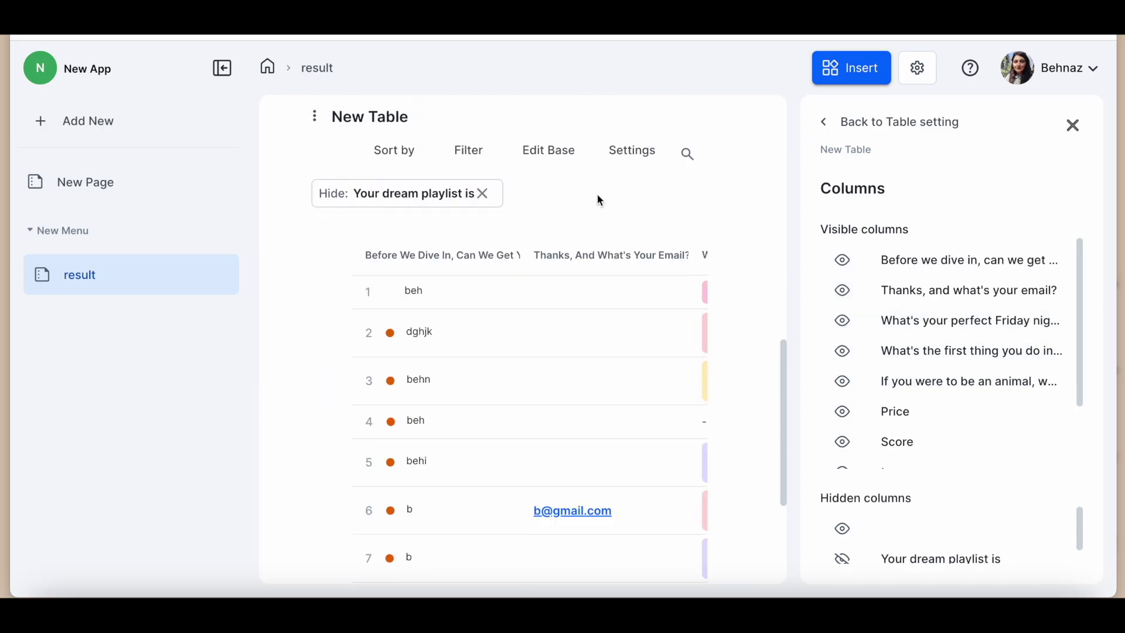
pyautogui.click(825, 123)
pyautogui.scroll(-1, 938, 442)
# Keep the table's row status filter at All and close the settings.
pyautogui.click(937, 440)
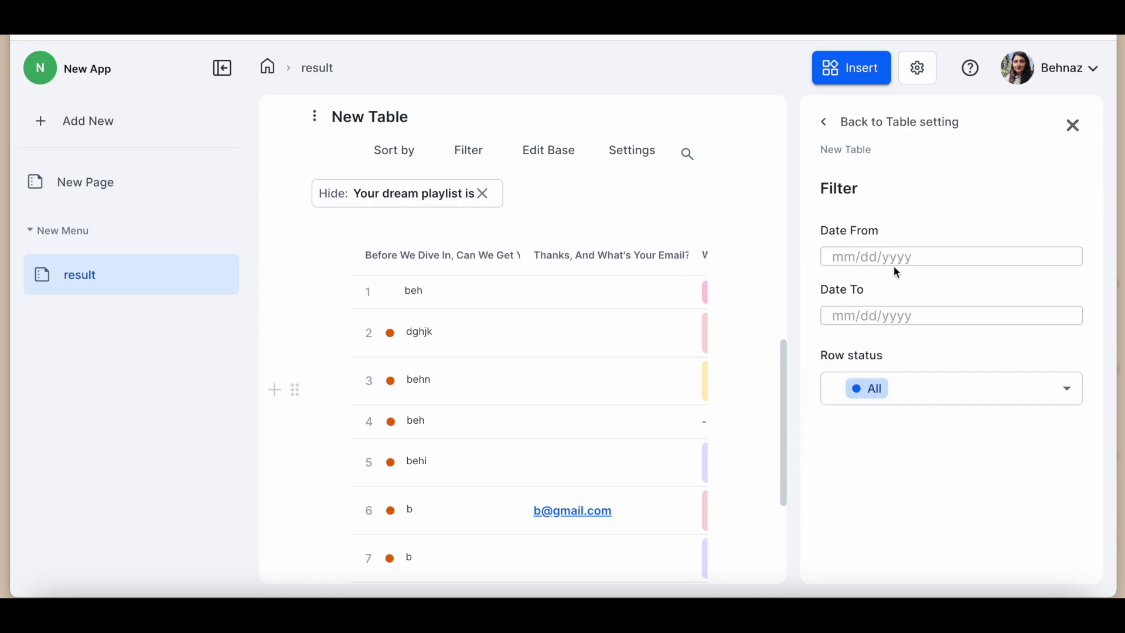
pyautogui.click(1068, 391)
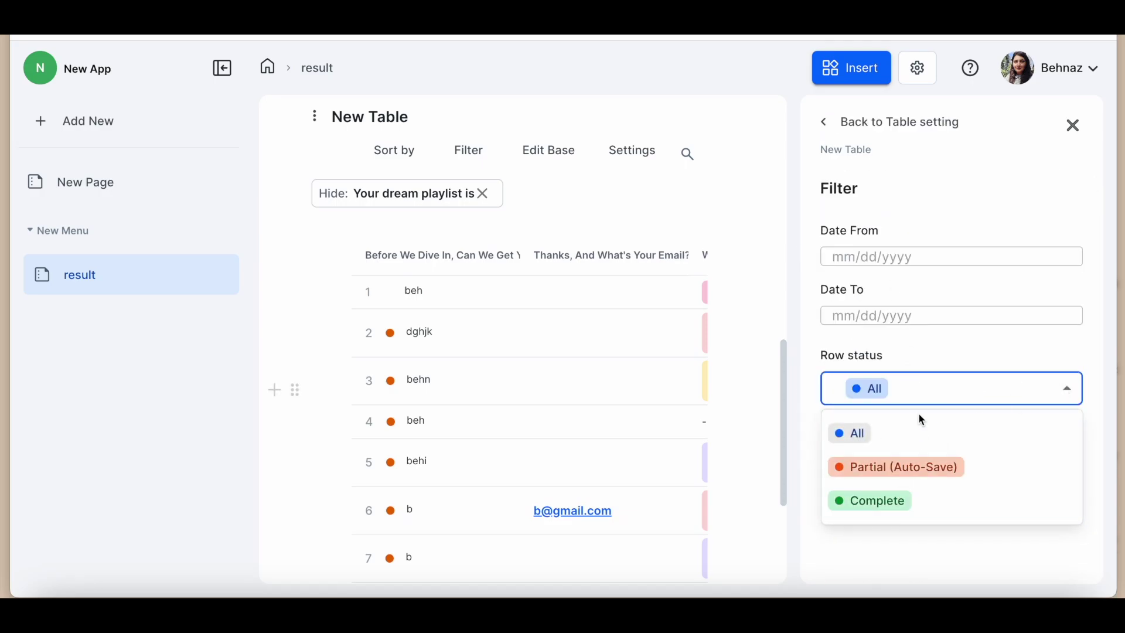
pyautogui.click(906, 256)
pyautogui.click(1074, 125)
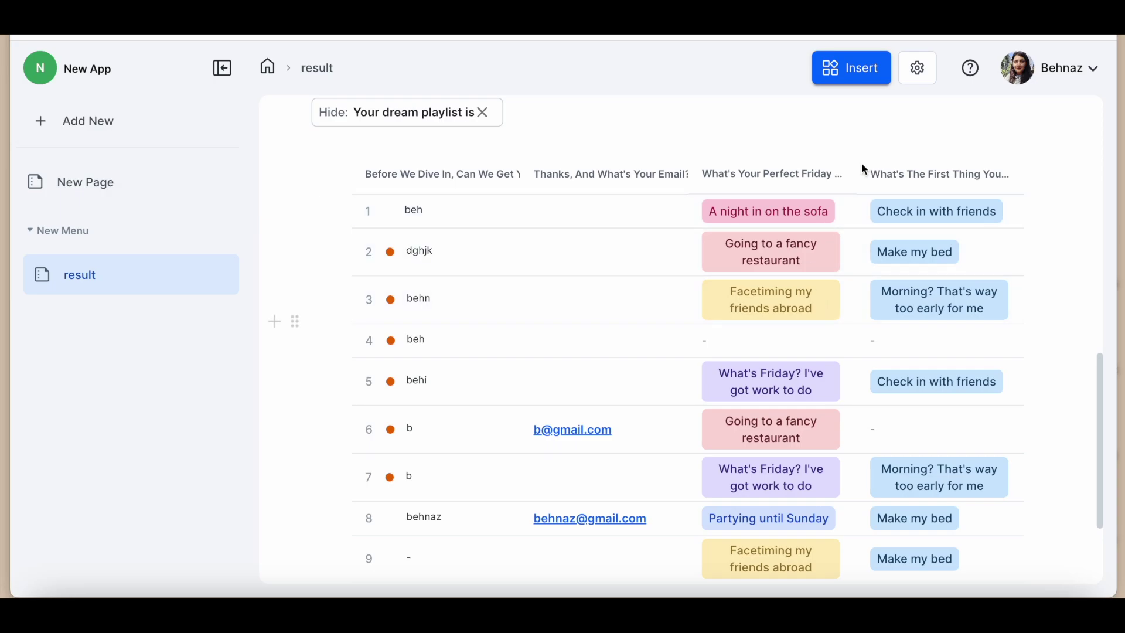
pyautogui.scroll(3, 861, 163)
# Add a first sort rule on the name question, ascending.
pyautogui.click(944, 202)
pyautogui.scroll(-2, 947, 293)
pyautogui.click(947, 493)
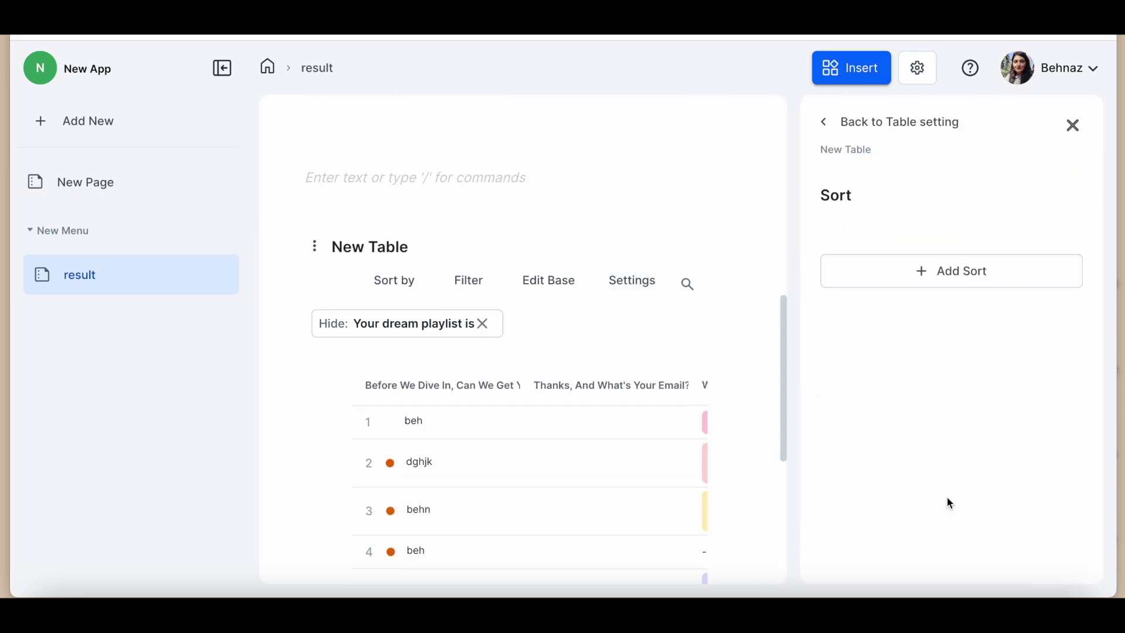
pyautogui.click(940, 281)
pyautogui.click(923, 252)
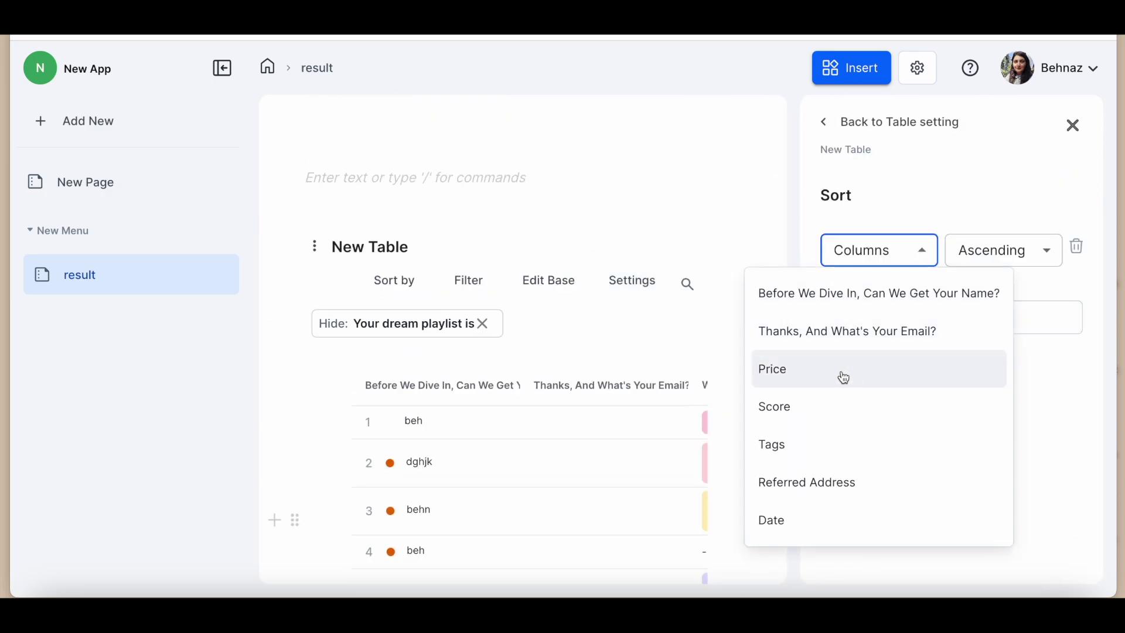
pyautogui.click(857, 293)
pyautogui.click(1035, 254)
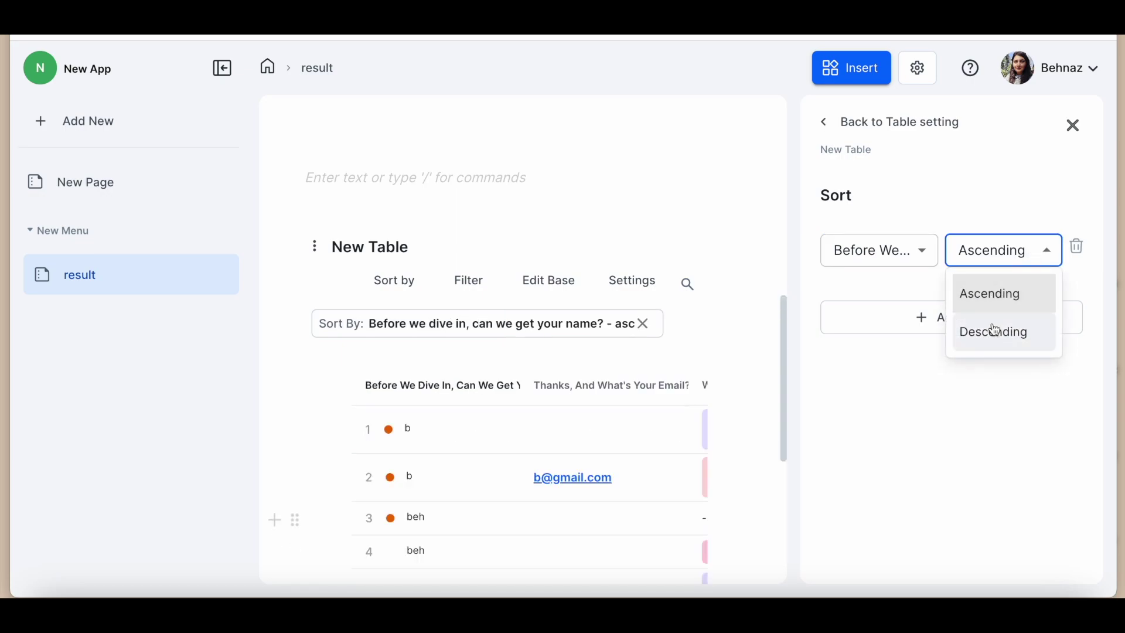
pyautogui.click(992, 293)
# Add ascending sorts by the email question and Referred Address, then remove the Referred Address rule.
pyautogui.click(948, 326)
pyautogui.click(922, 297)
pyautogui.click(849, 368)
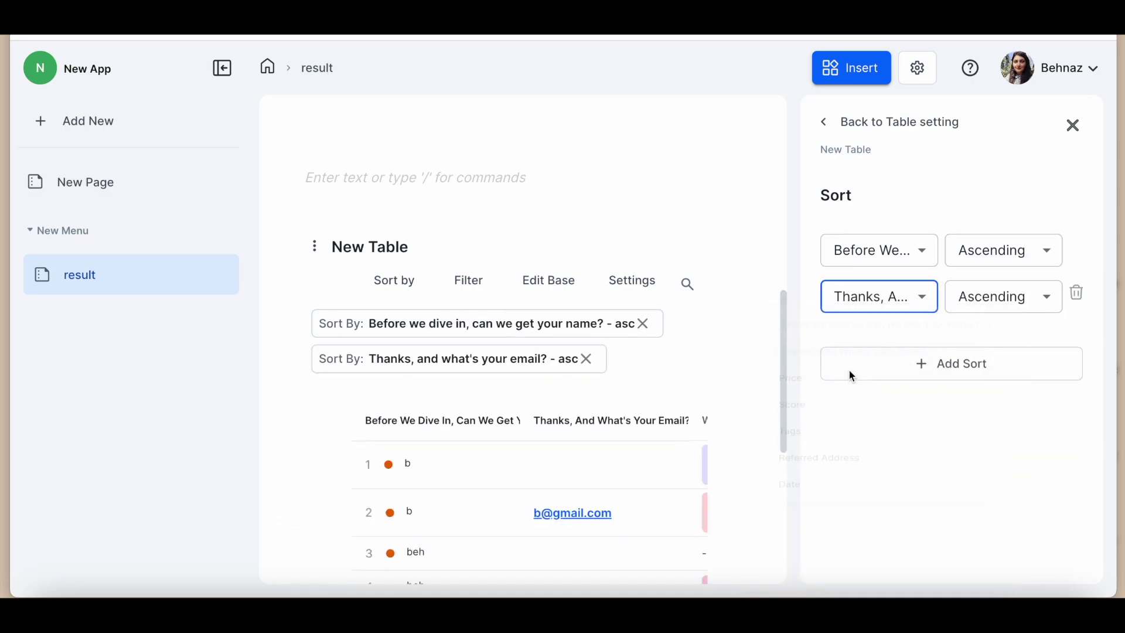
pyautogui.click(996, 310)
pyautogui.click(912, 363)
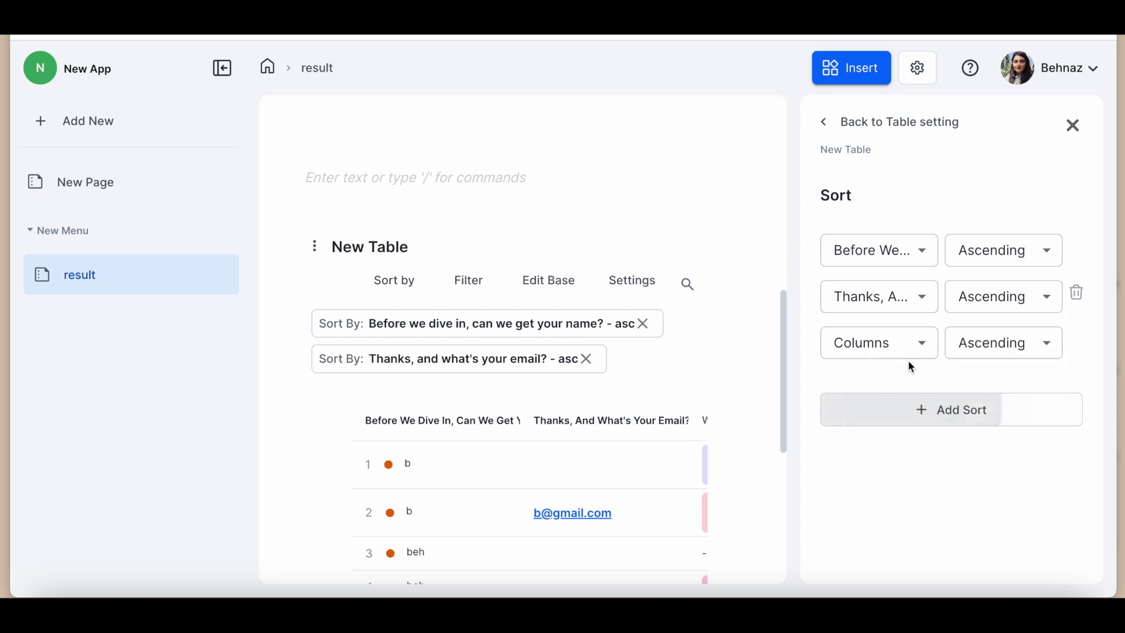
pyautogui.click(917, 344)
pyautogui.click(859, 523)
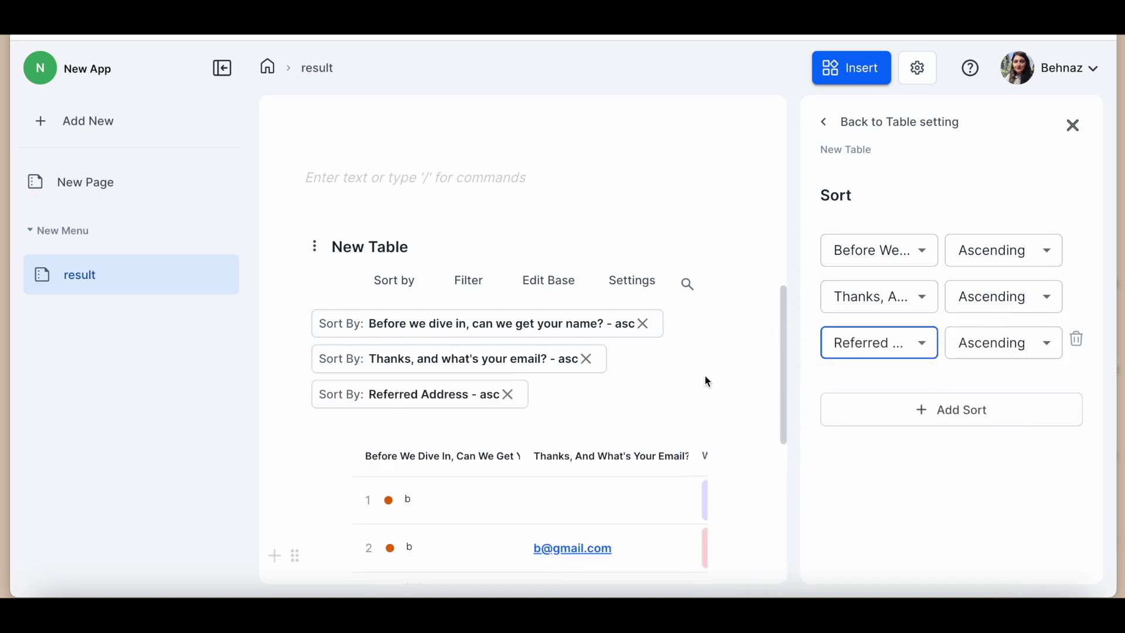
pyautogui.scroll(-3, 707, 379)
pyautogui.scroll(-3, 706, 382)
pyautogui.scroll(6, 706, 381)
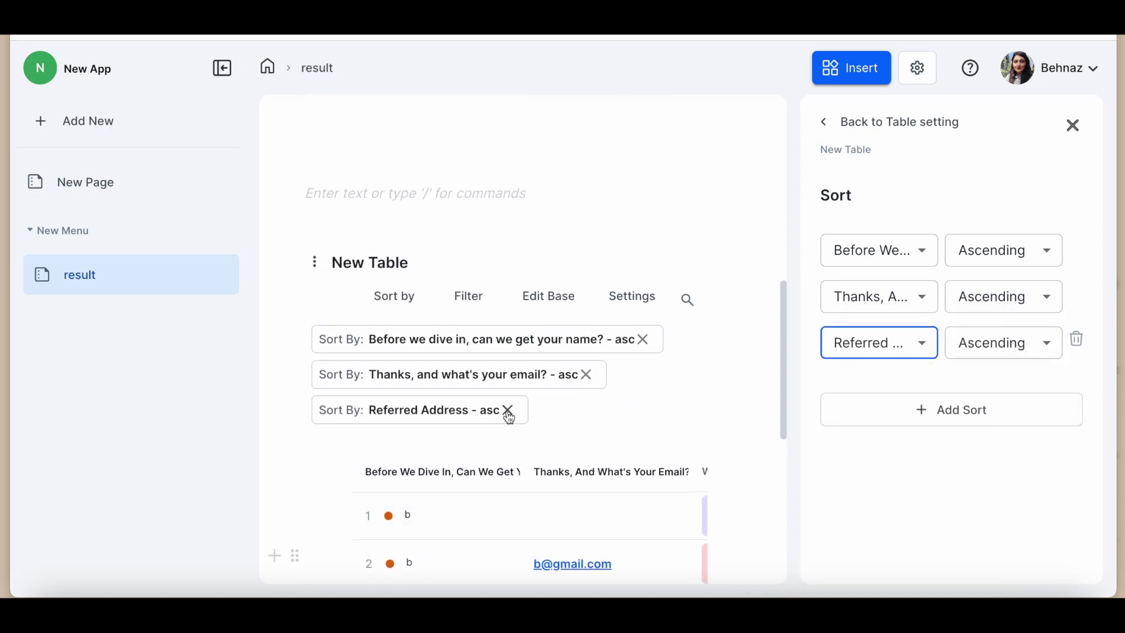
pyautogui.click(508, 412)
# Remove the email sort rule and turn on Public View for the app with its public link.
pyautogui.click(586, 381)
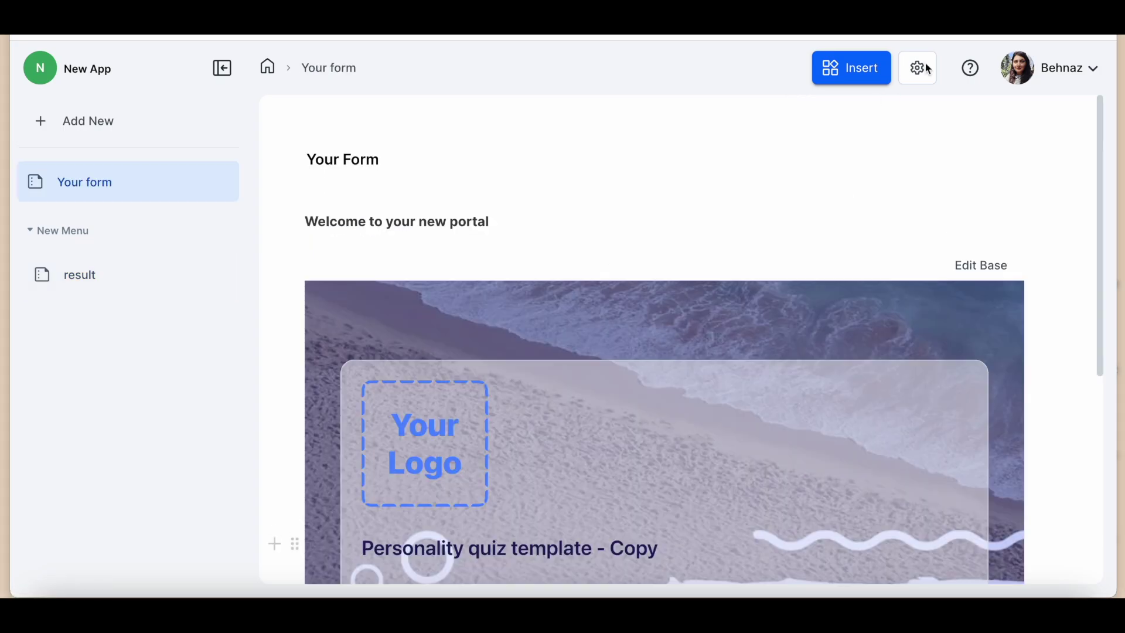
pyautogui.click(926, 70)
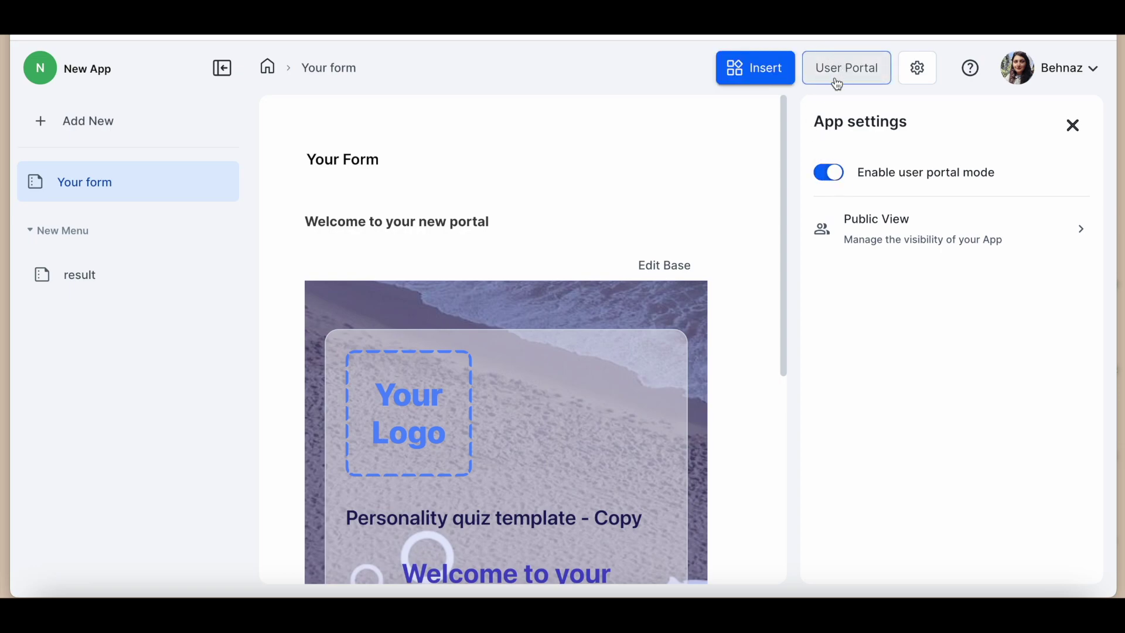
pyautogui.click(1084, 234)
pyautogui.click(841, 178)
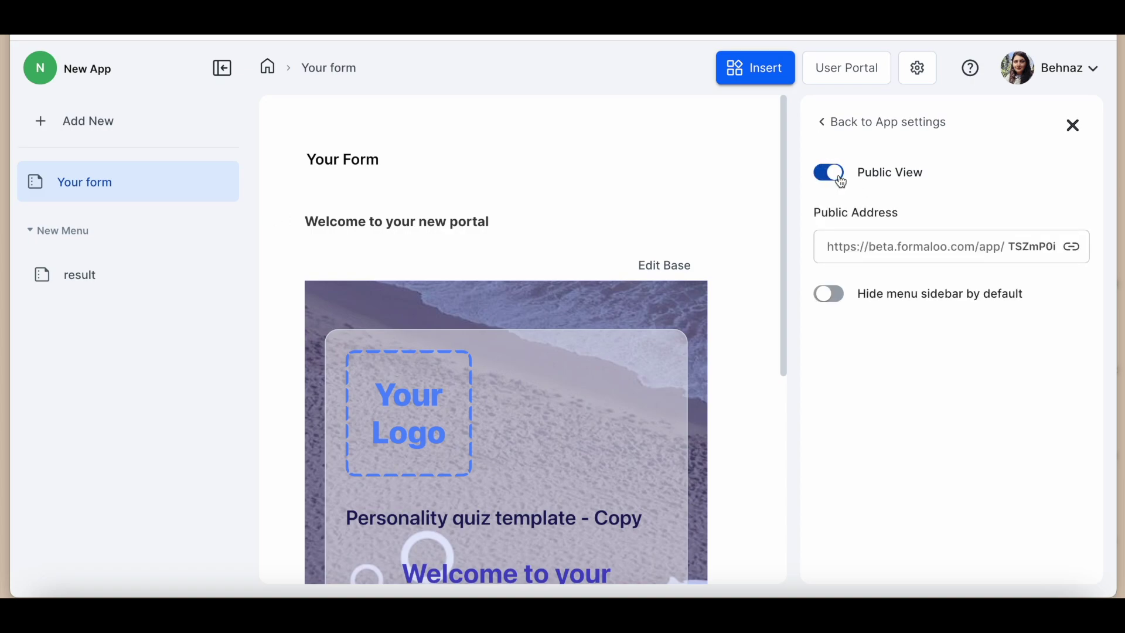
pyautogui.click(1073, 251)
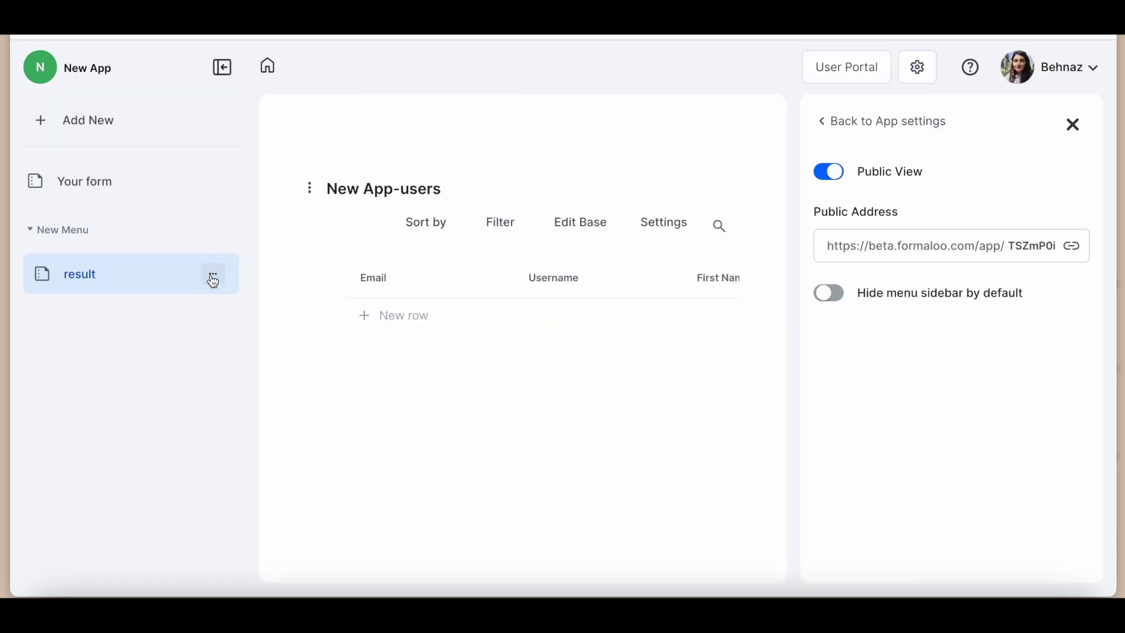
# Set the result page's access to logged-in users only and save.
pyautogui.click(262, 373)
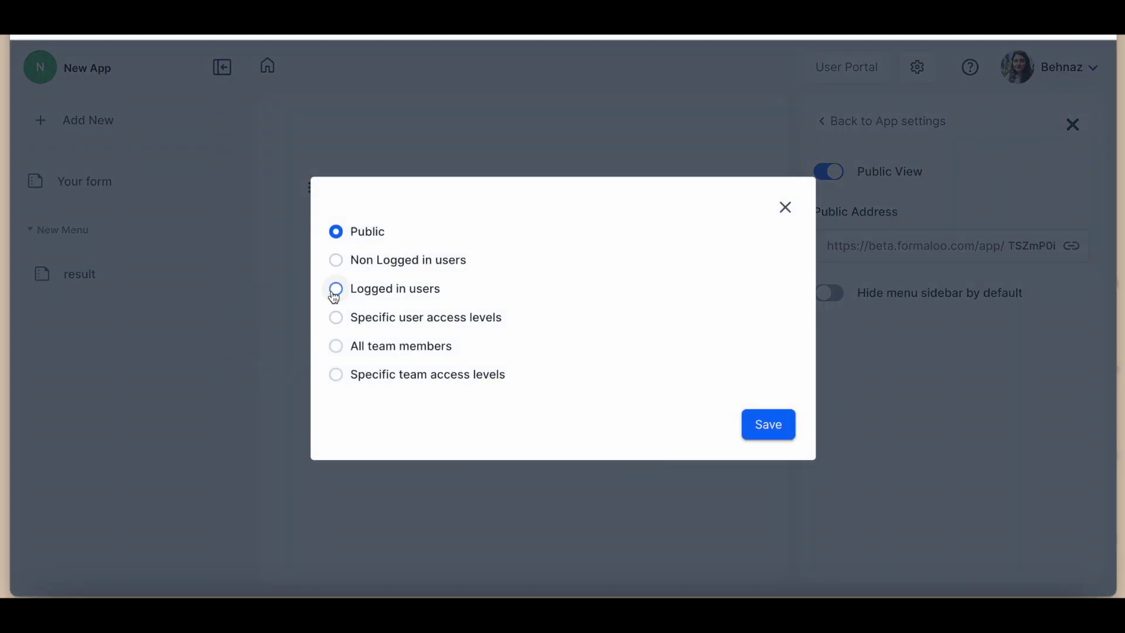
pyautogui.click(767, 428)
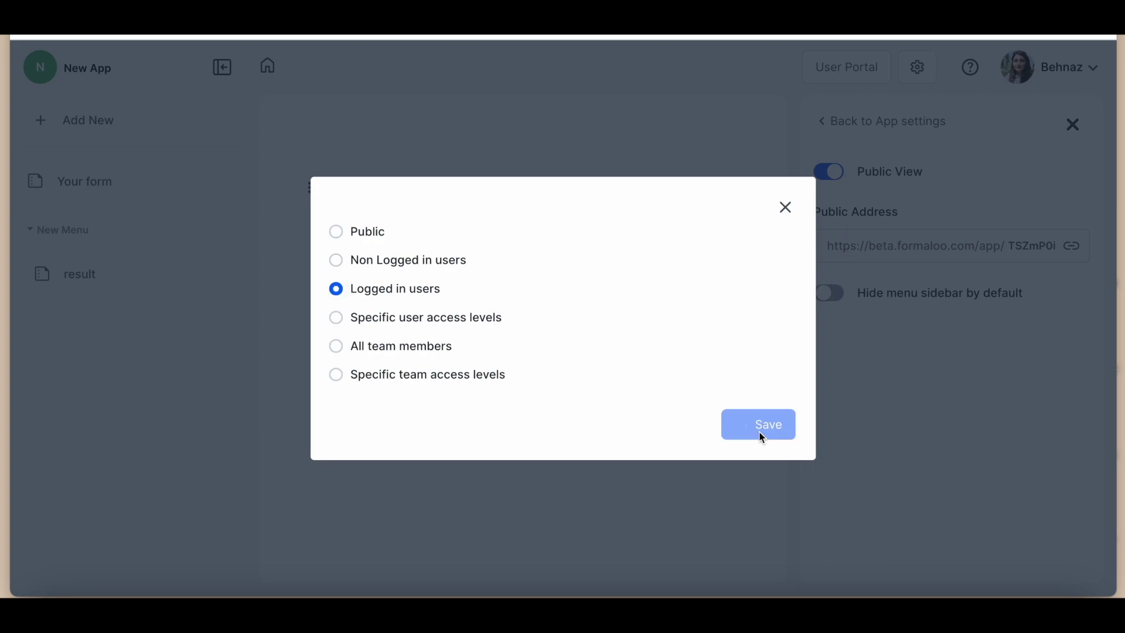
pyautogui.click(785, 209)
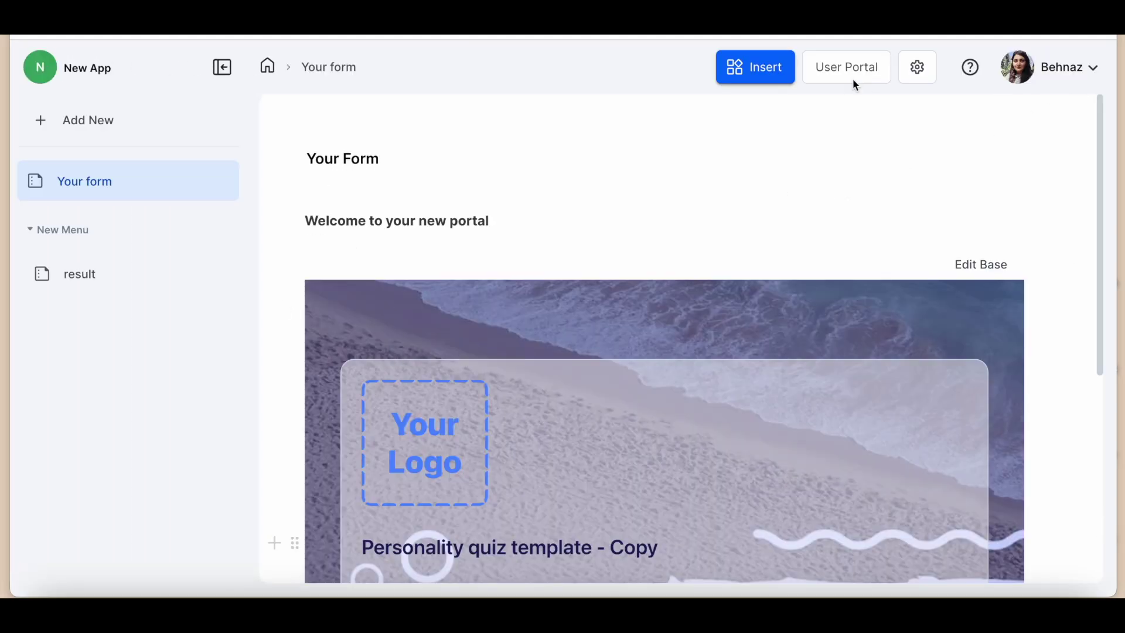
# Create a new users table for the app's user portal.
pyautogui.click(851, 69)
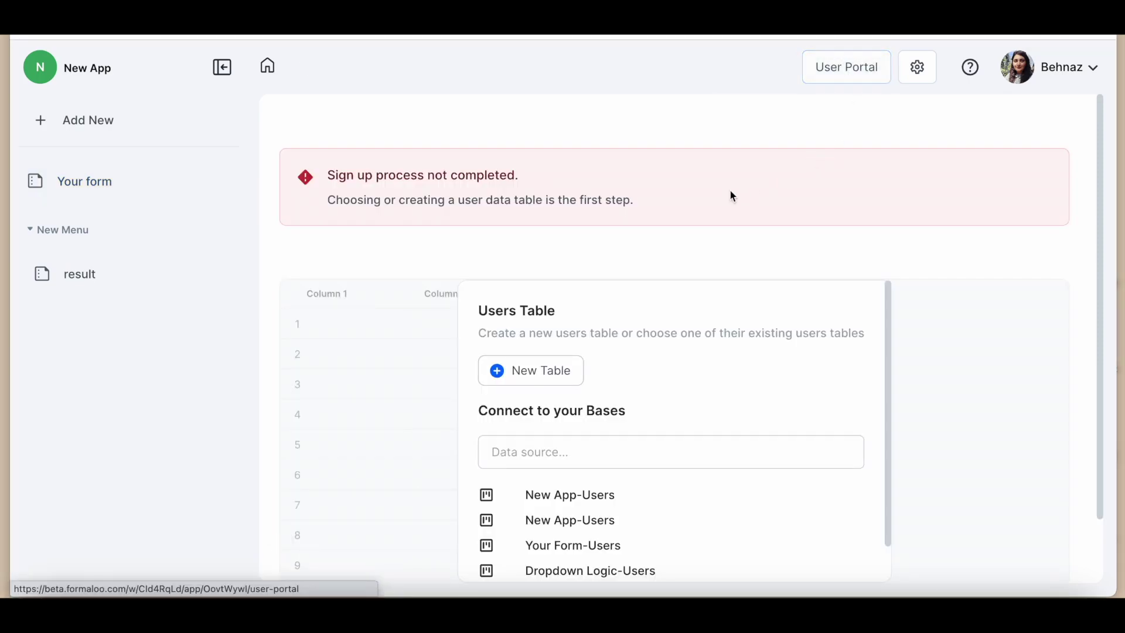
pyautogui.scroll(-2, 604, 375)
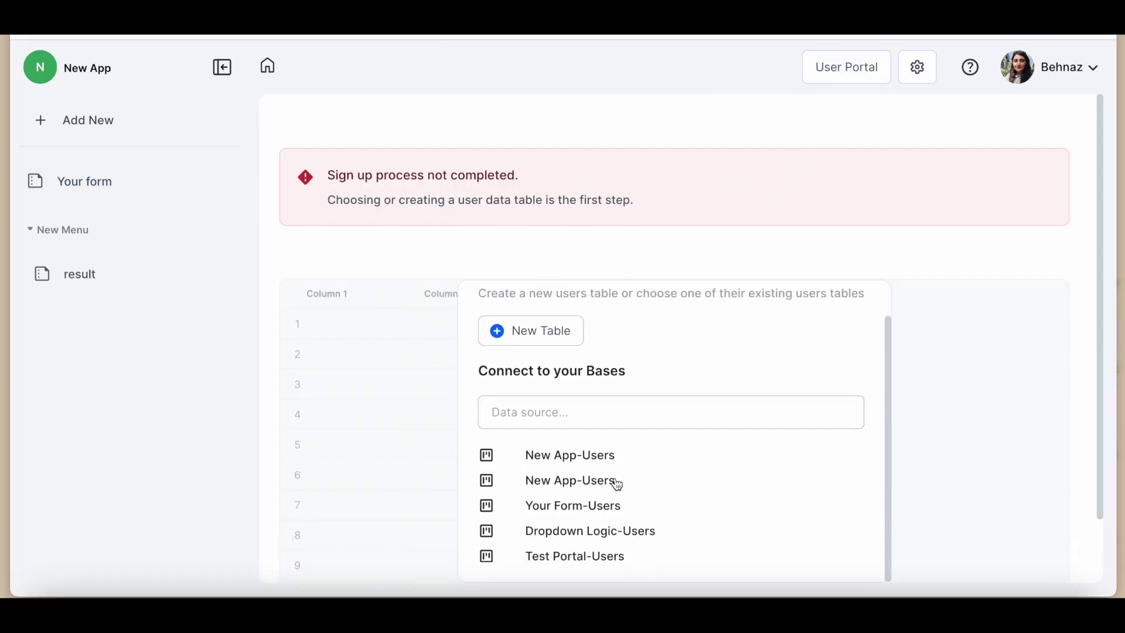
pyautogui.click(539, 333)
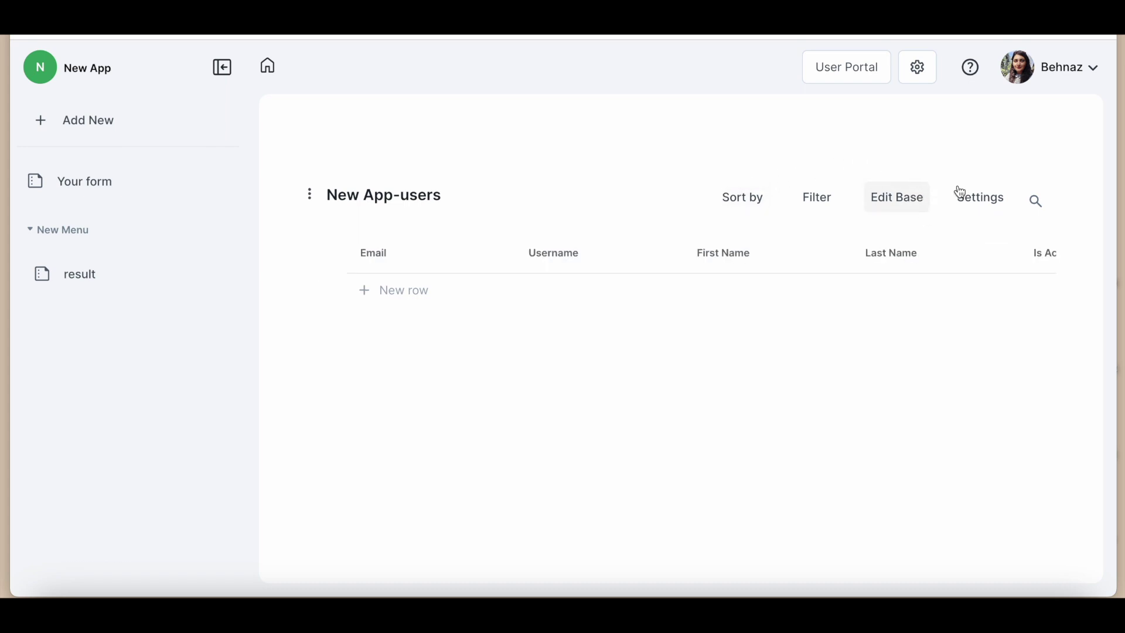
# Enable captcha for sign-ups in the users table settings, keeping its data source.
pyautogui.click(968, 201)
pyautogui.click(910, 199)
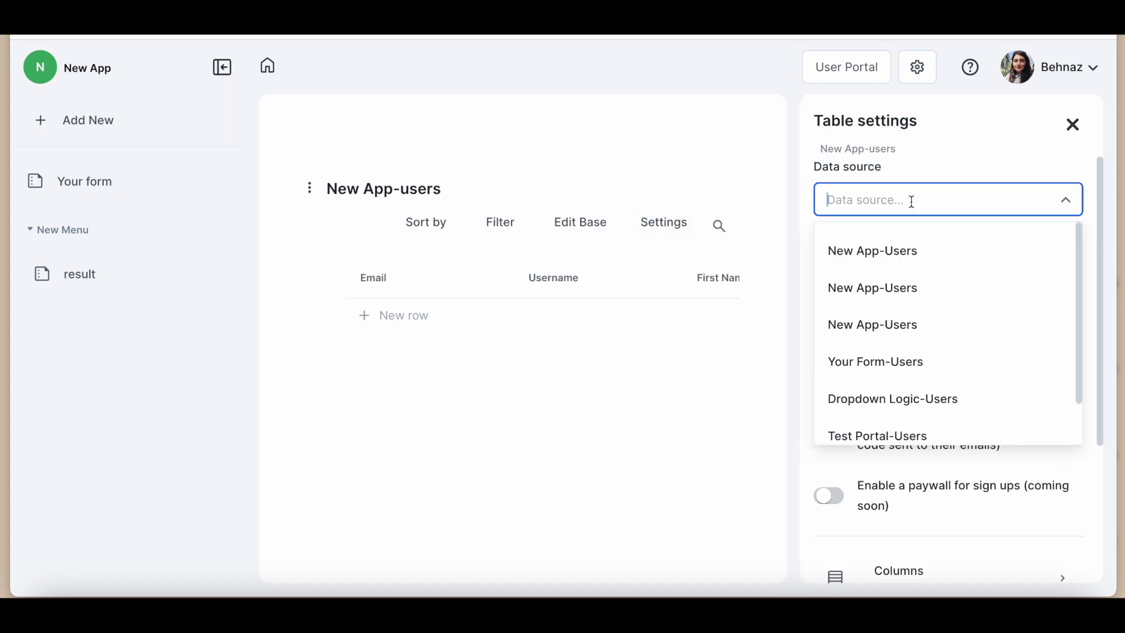
pyautogui.click(989, 156)
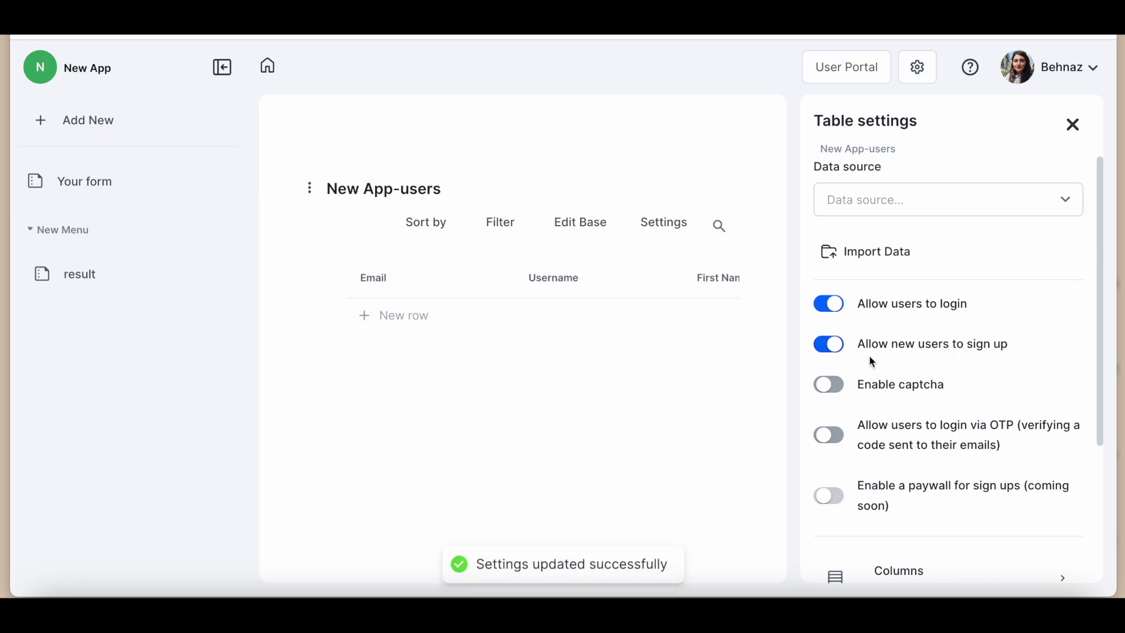
pyautogui.scroll(-2, 868, 357)
pyautogui.click(829, 293)
pyautogui.scroll(-2, 896, 364)
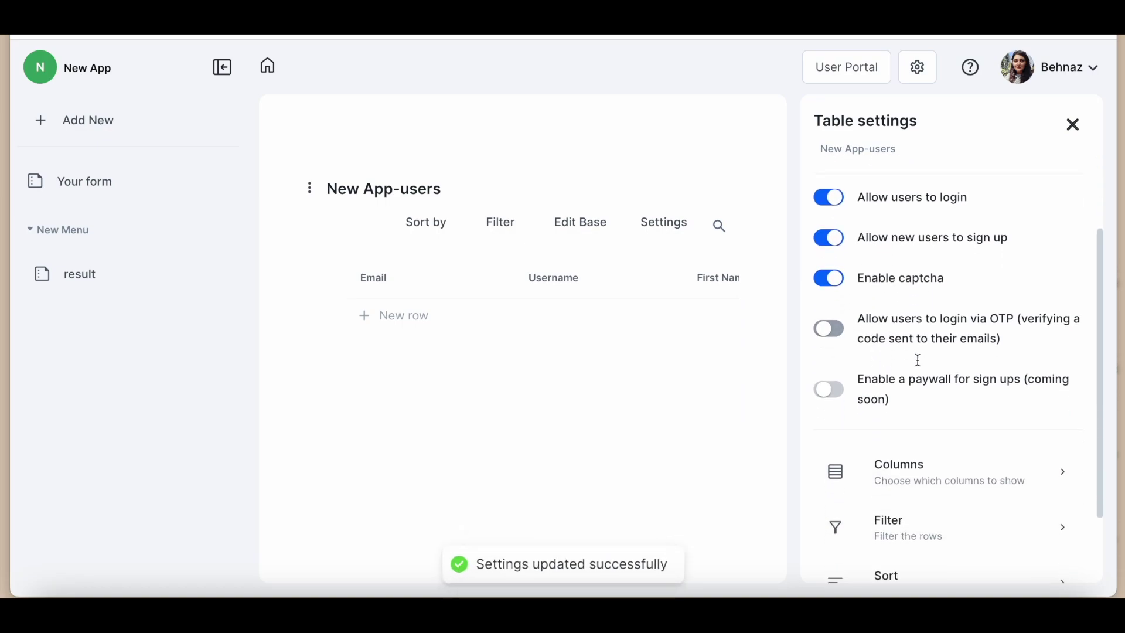
# Review the users table columns and keep its row status filter at All.
pyautogui.click(961, 373)
pyautogui.scroll(-2, 998, 413)
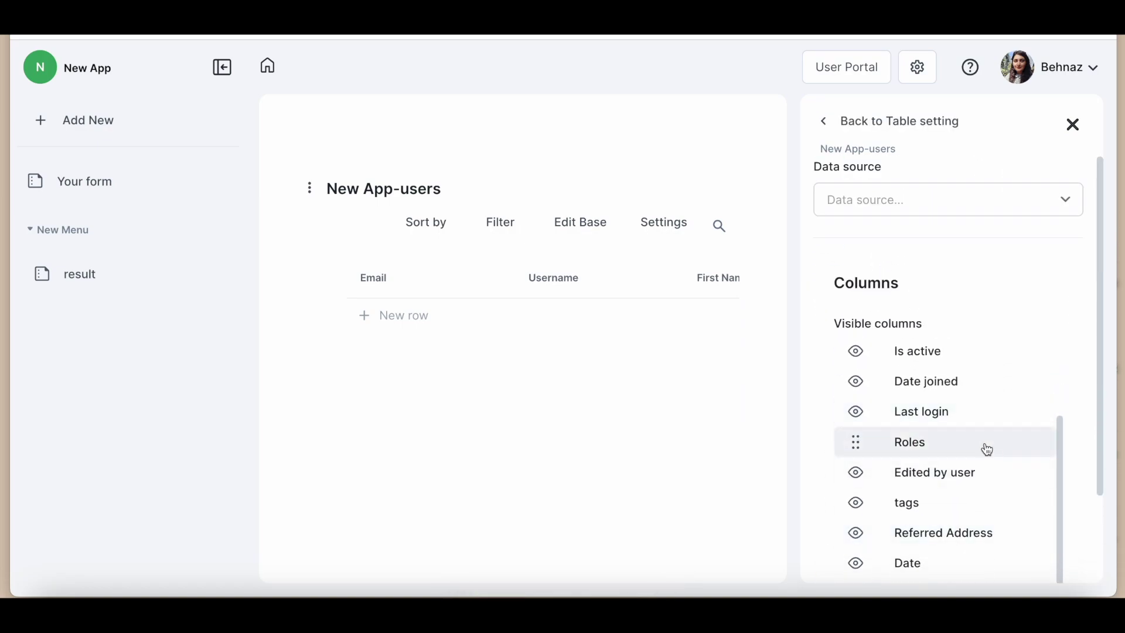
pyautogui.click(663, 228)
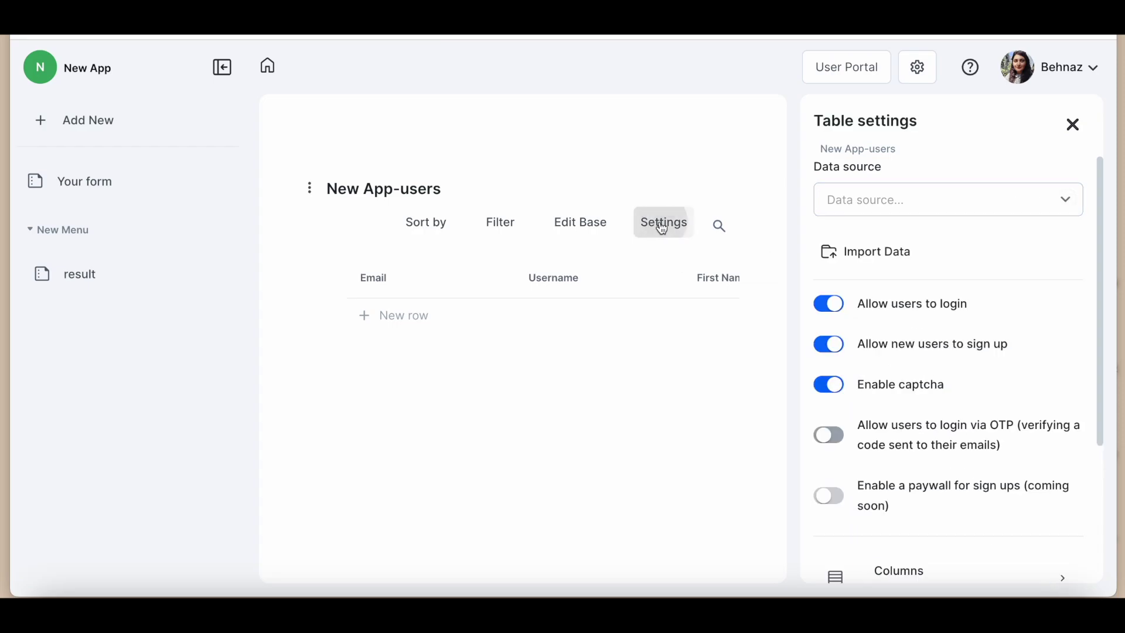
pyautogui.scroll(-5, 961, 410)
pyautogui.click(999, 445)
pyautogui.click(1052, 489)
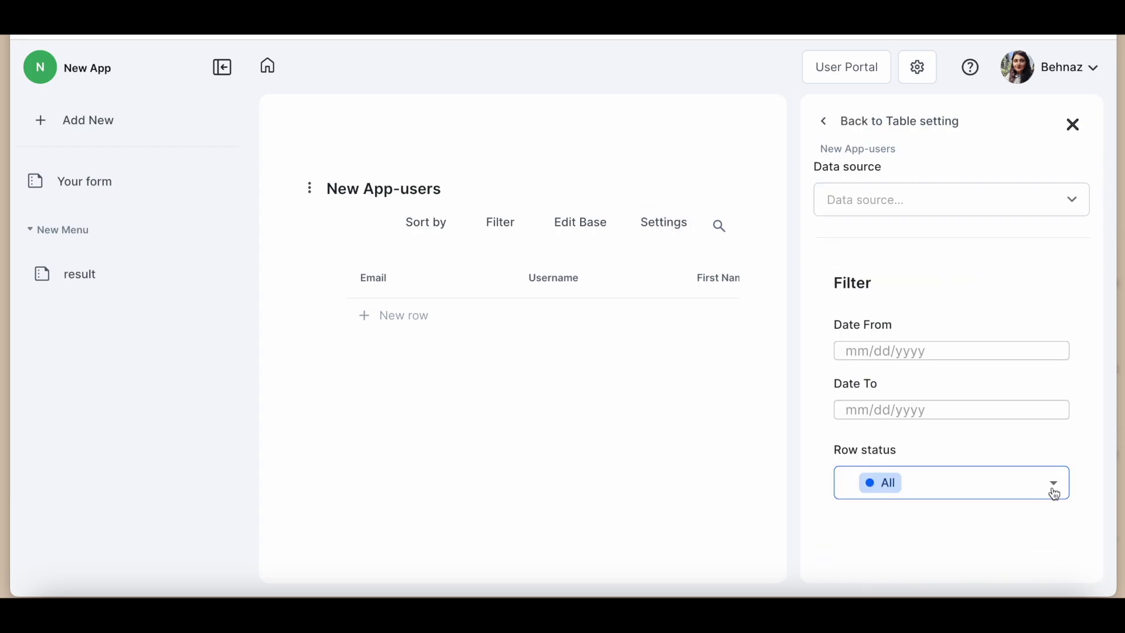
pyautogui.click(860, 121)
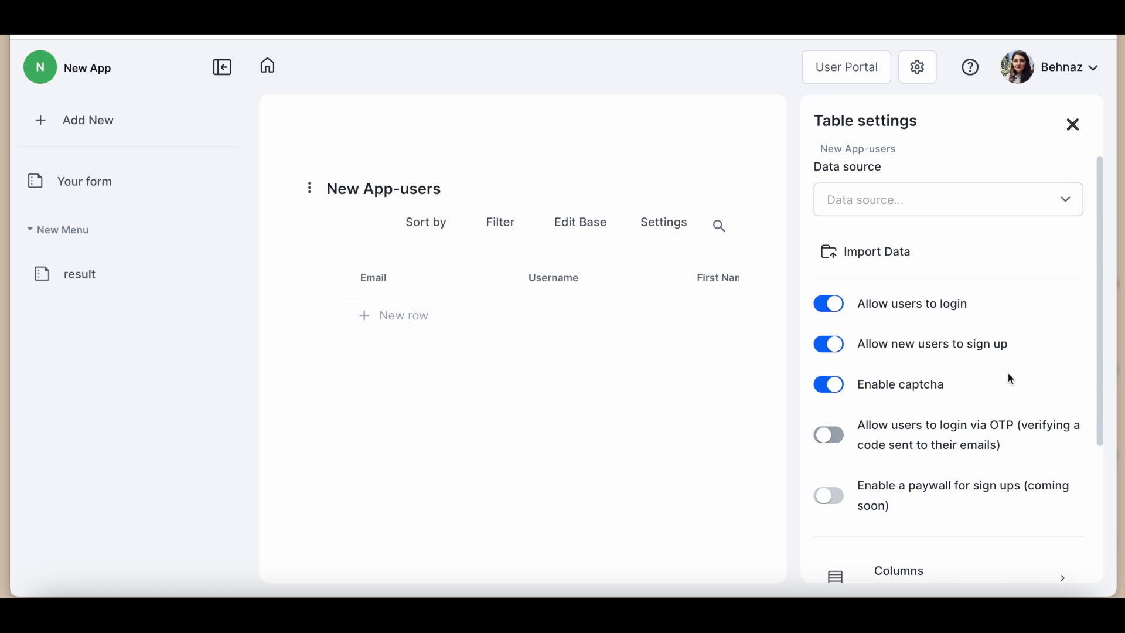
# Leave the New App-users table without any sort rule and close the sort settings.
pyautogui.scroll(-5, 1008, 381)
pyautogui.click(979, 506)
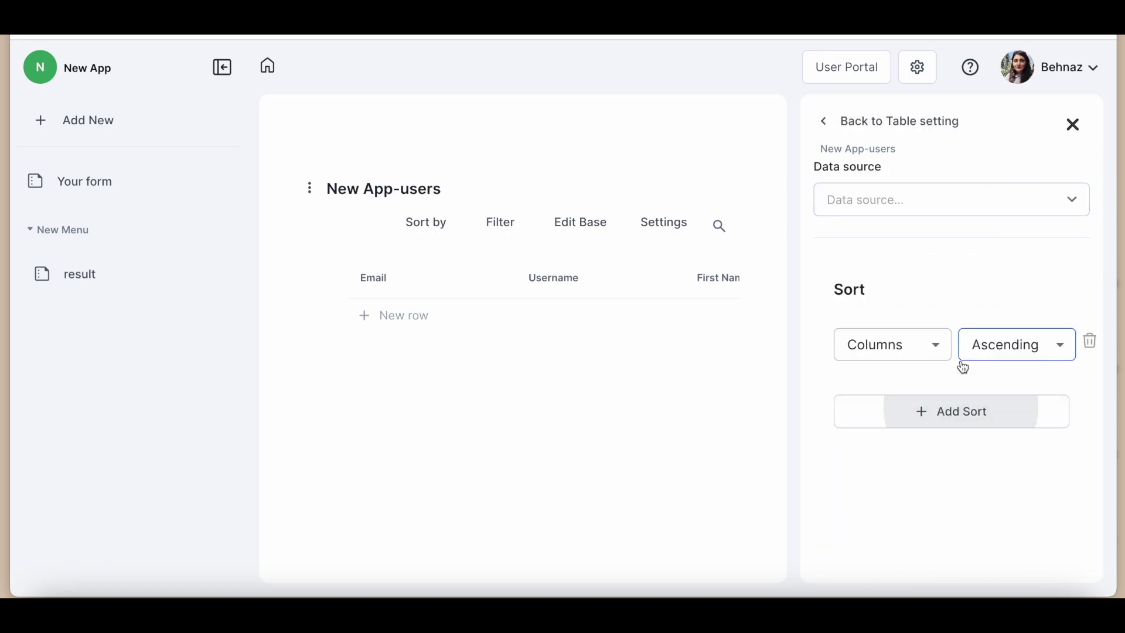
pyautogui.click(934, 349)
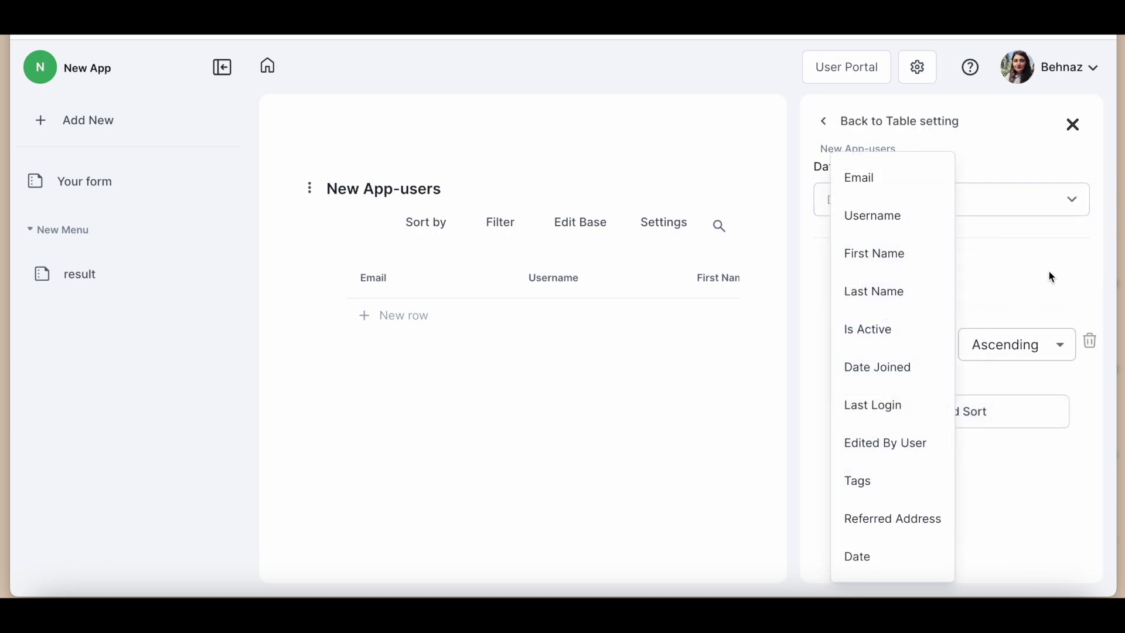
pyautogui.click(1052, 276)
pyautogui.click(1075, 127)
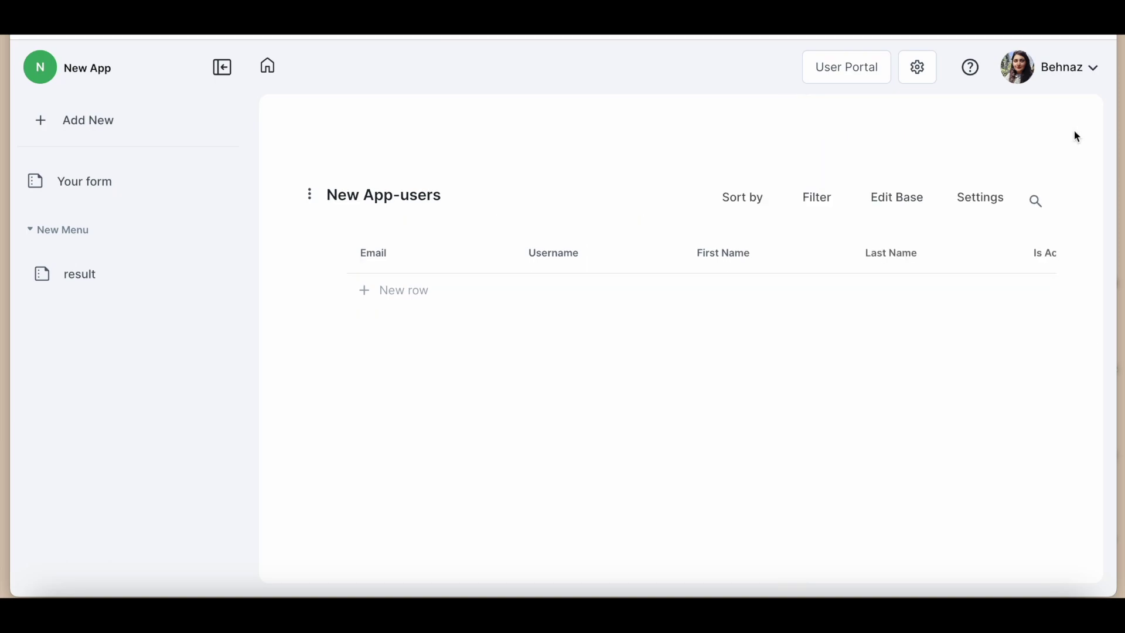
pyautogui.click(979, 199)
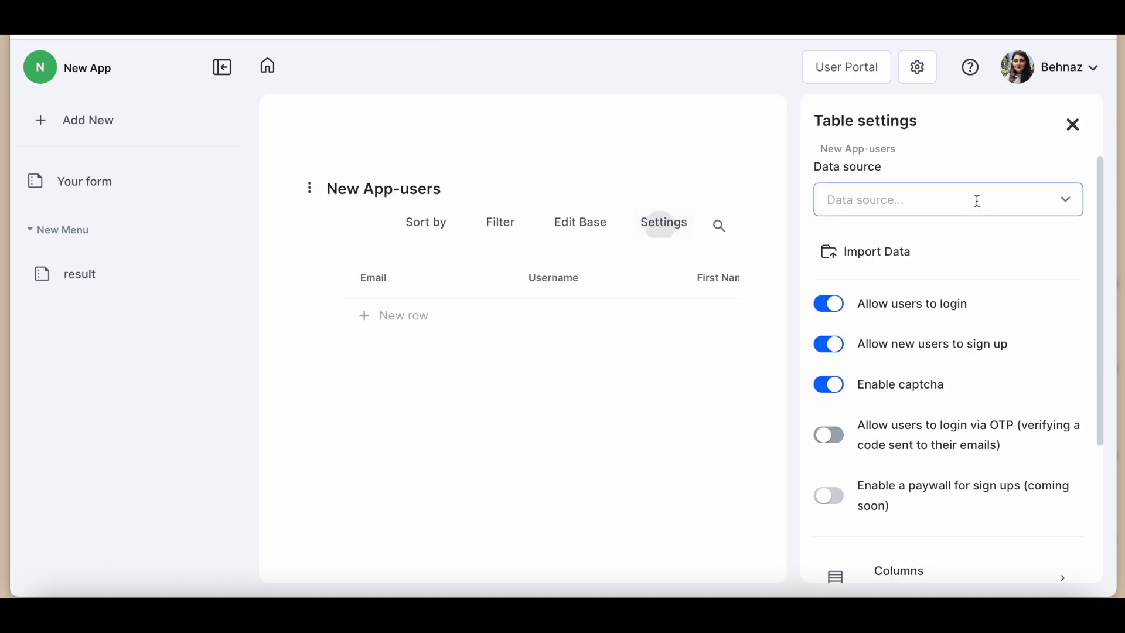
# Download the Import New Users template file, then cancel the file picker.
pyautogui.click(870, 257)
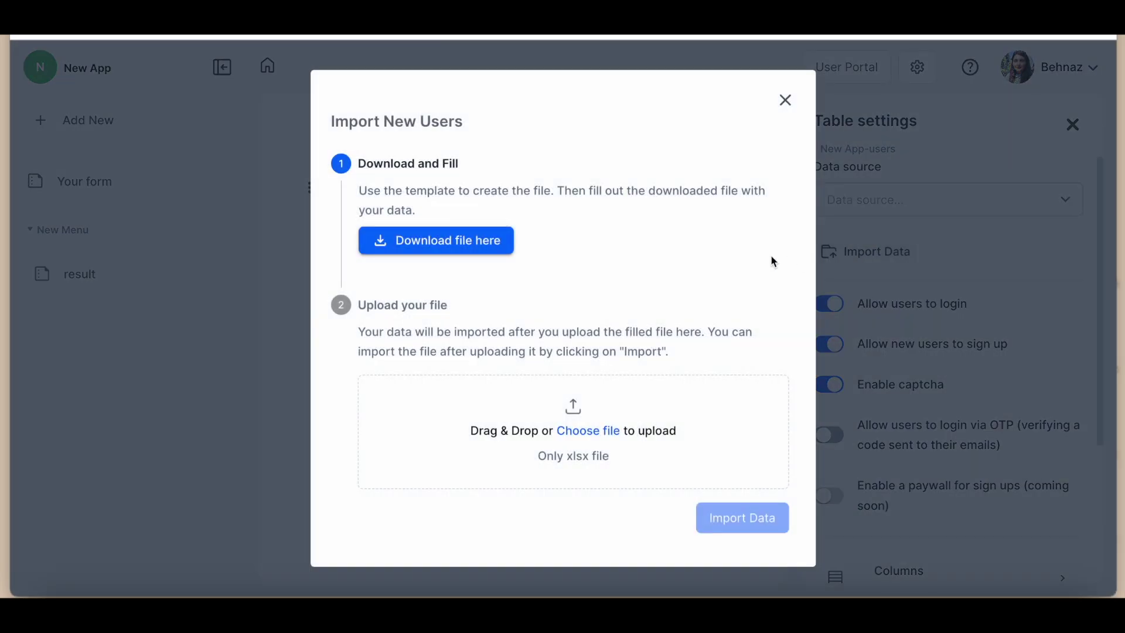
pyautogui.click(464, 243)
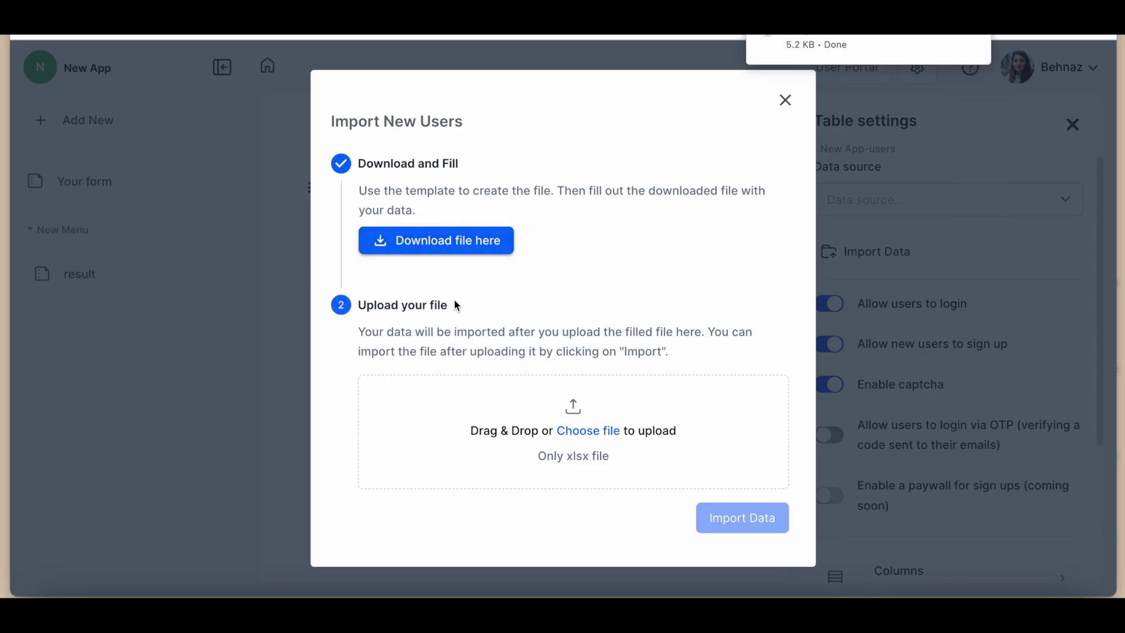
pyautogui.click(577, 431)
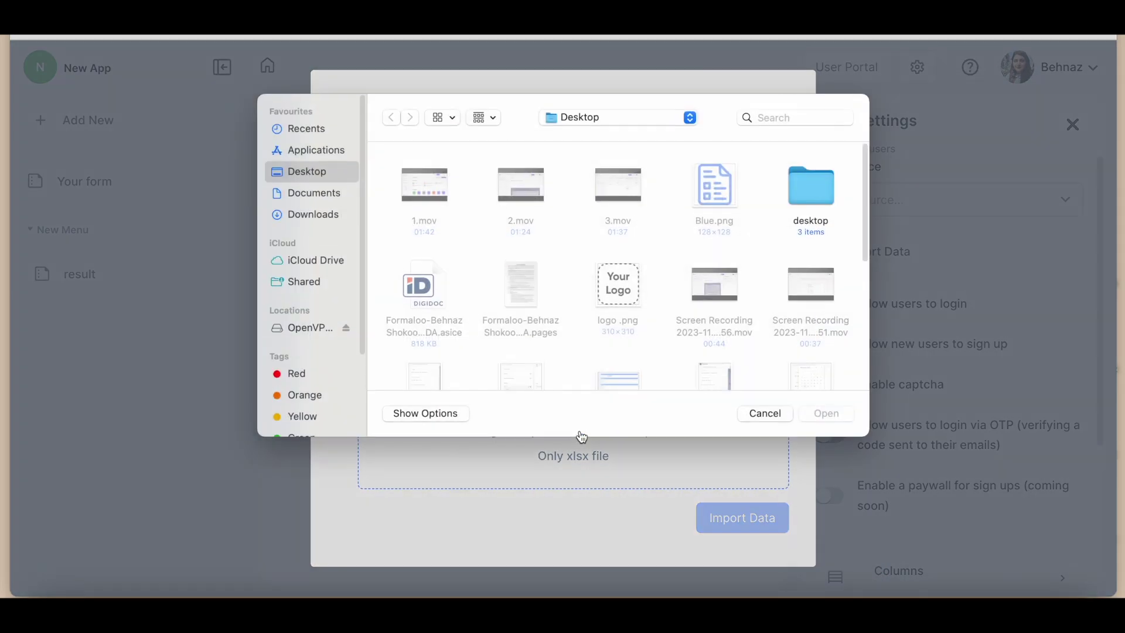
pyautogui.click(766, 423)
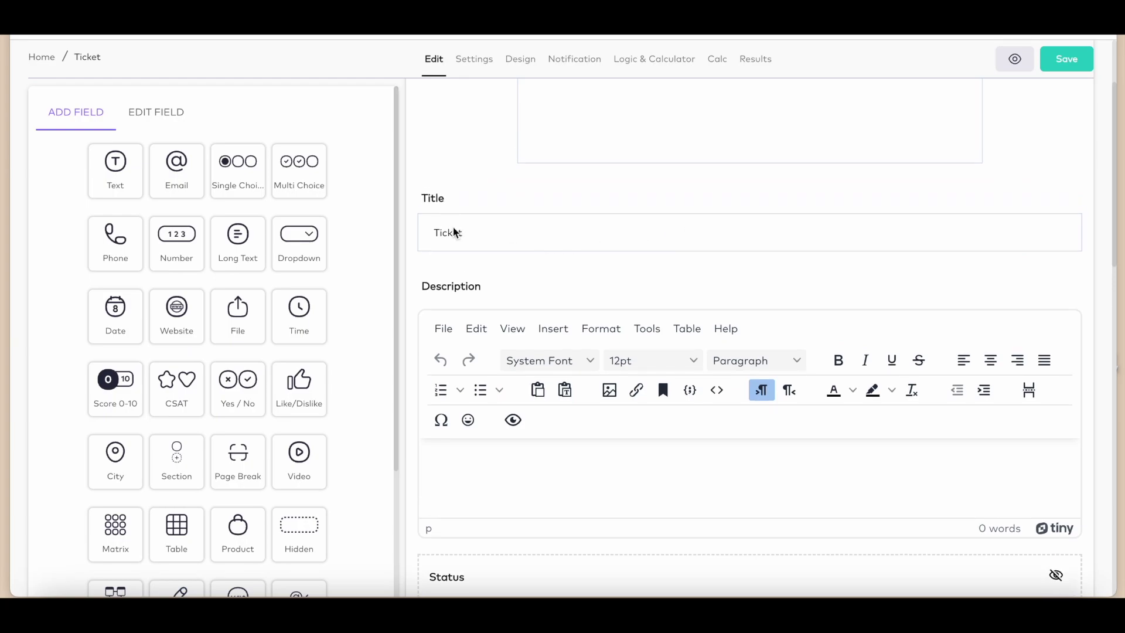
# Review the Ticket form title and the Status, Topic and feedback field settings.
pyautogui.doubleClick(456, 233)
pyautogui.click(541, 237)
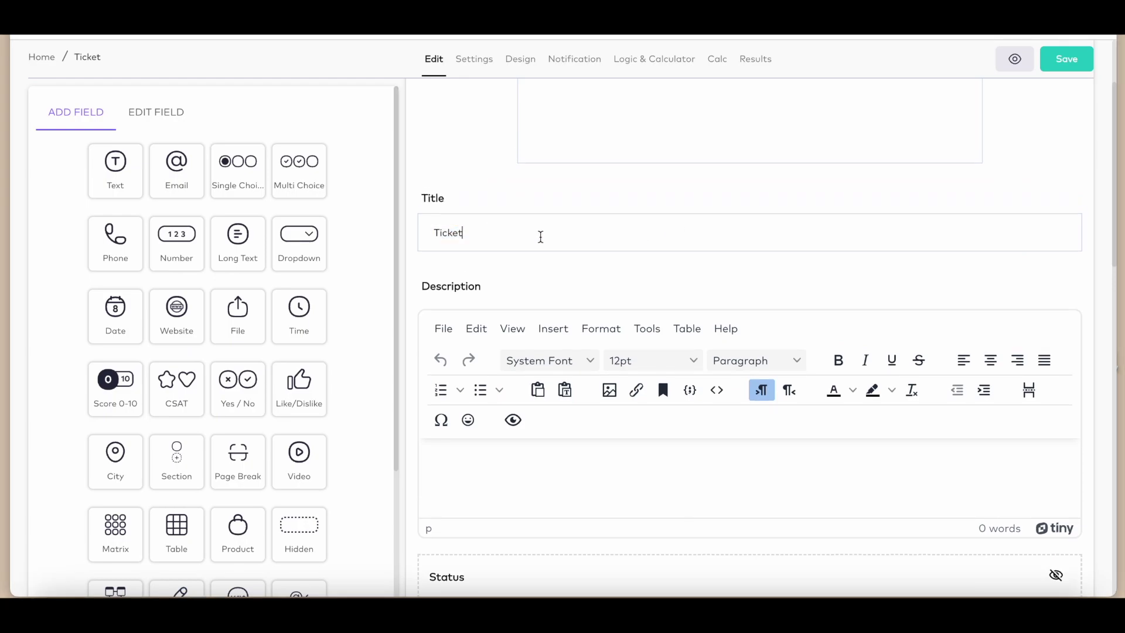
pyautogui.scroll(-5, 541, 237)
pyautogui.click(596, 289)
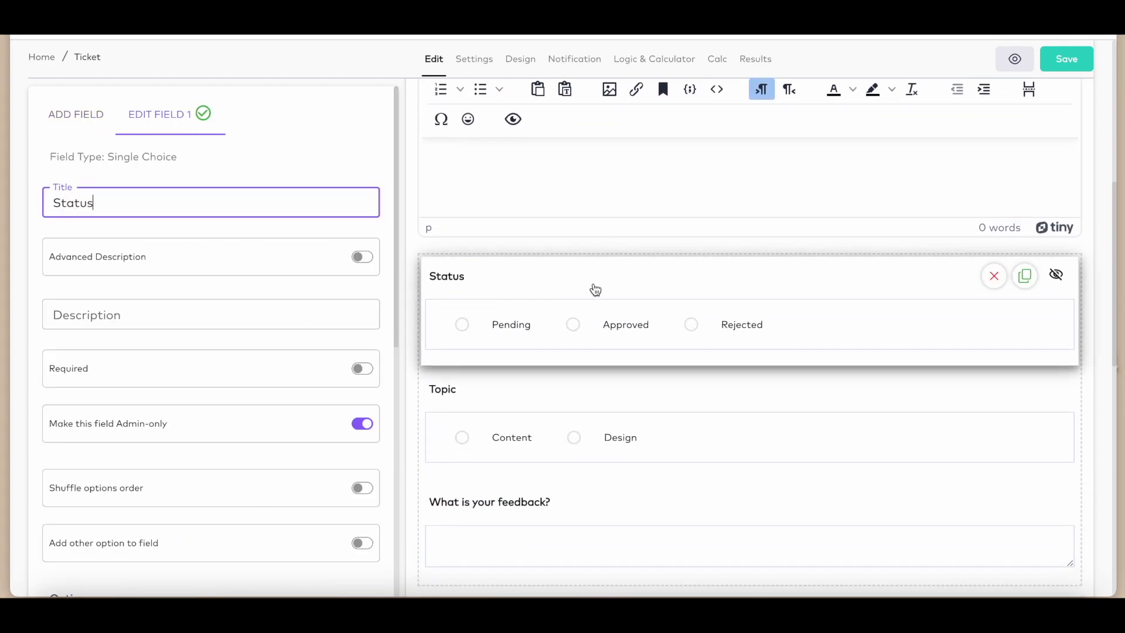
pyautogui.scroll(-4, 573, 305)
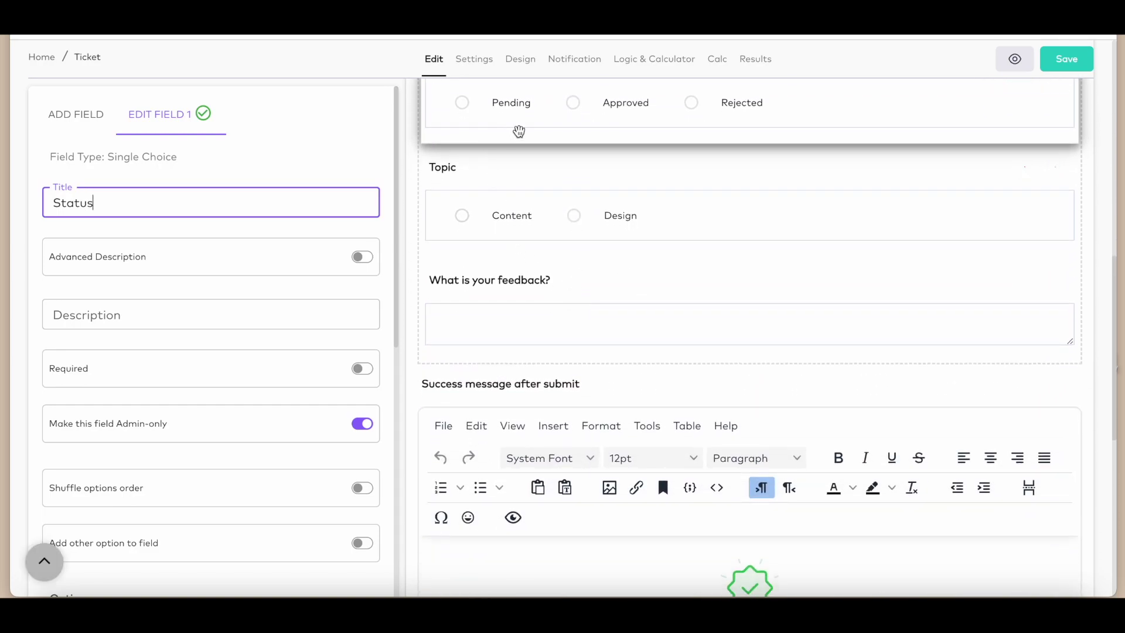
pyautogui.click(654, 231)
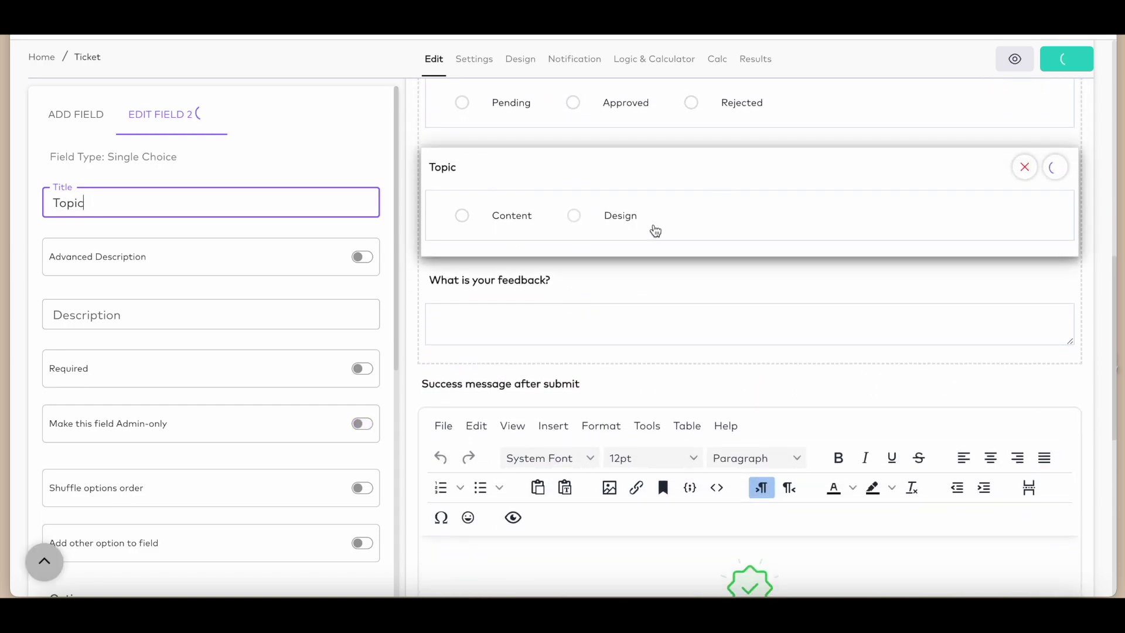
pyautogui.scroll(-1, 570, 225)
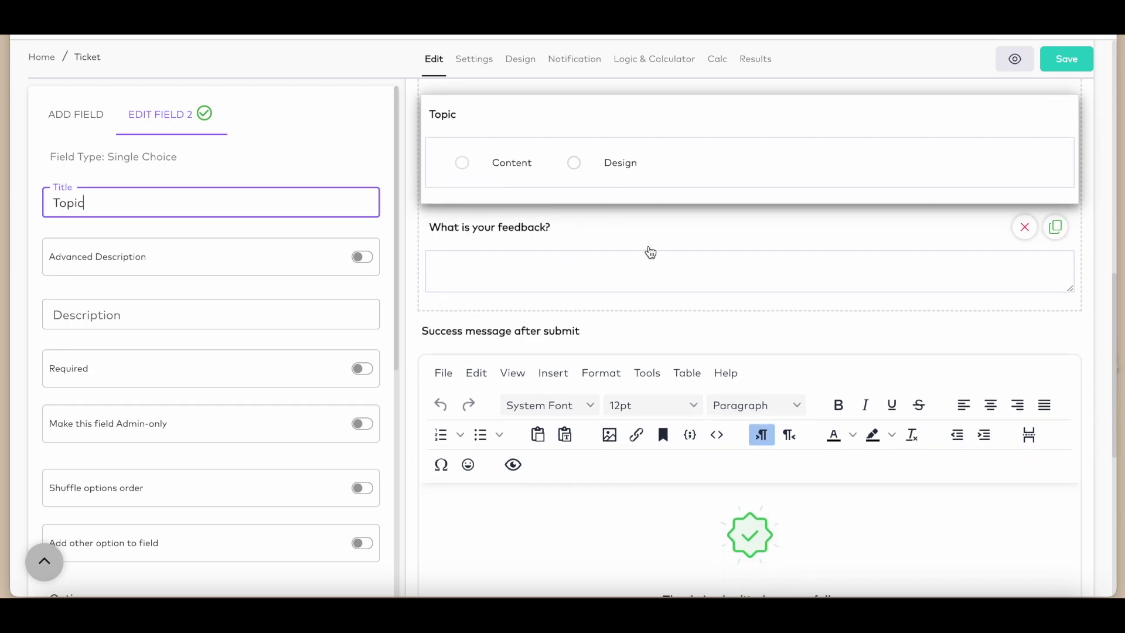
pyautogui.click(549, 261)
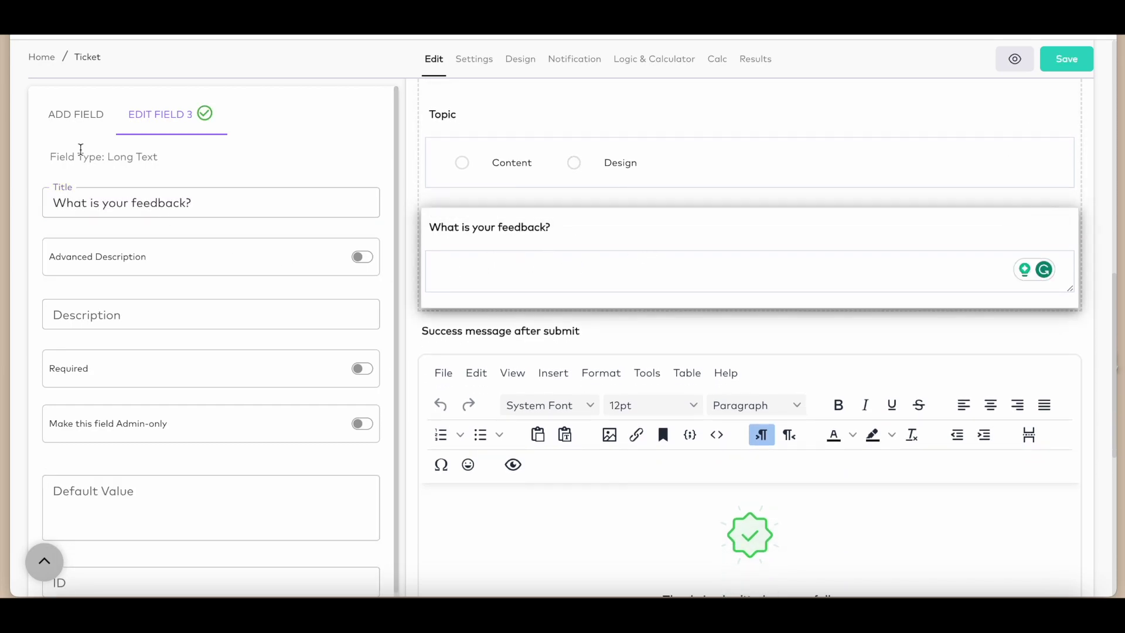
# Add a User field titled Submitter, linked to the Ticket-users form.
pyautogui.click(76, 114)
pyautogui.scroll(-3, 121, 254)
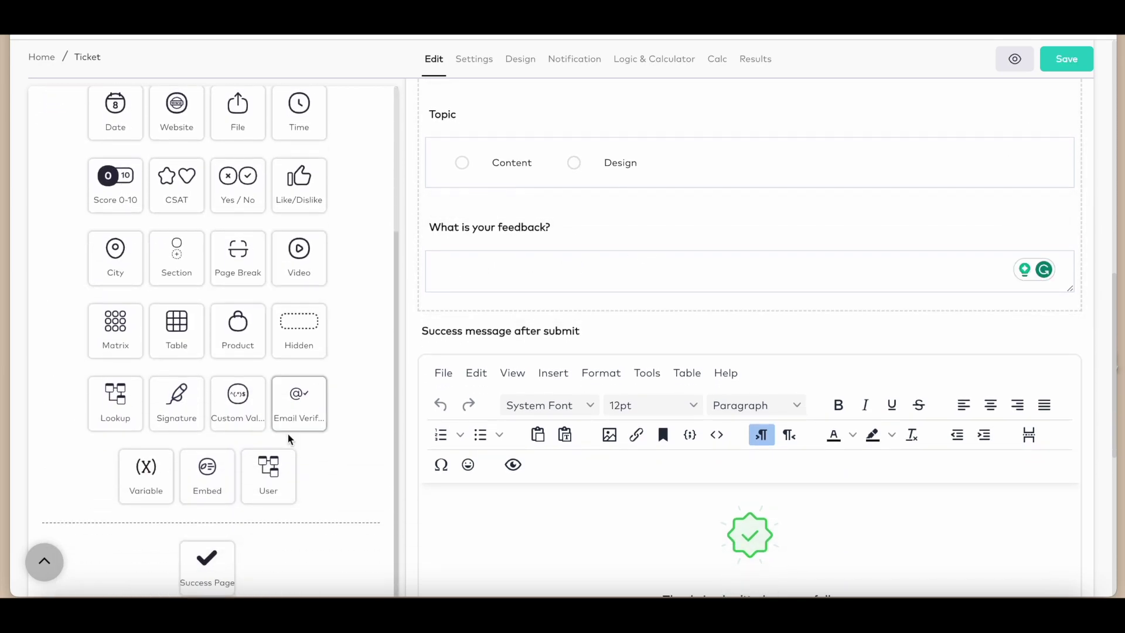
pyautogui.click(268, 474)
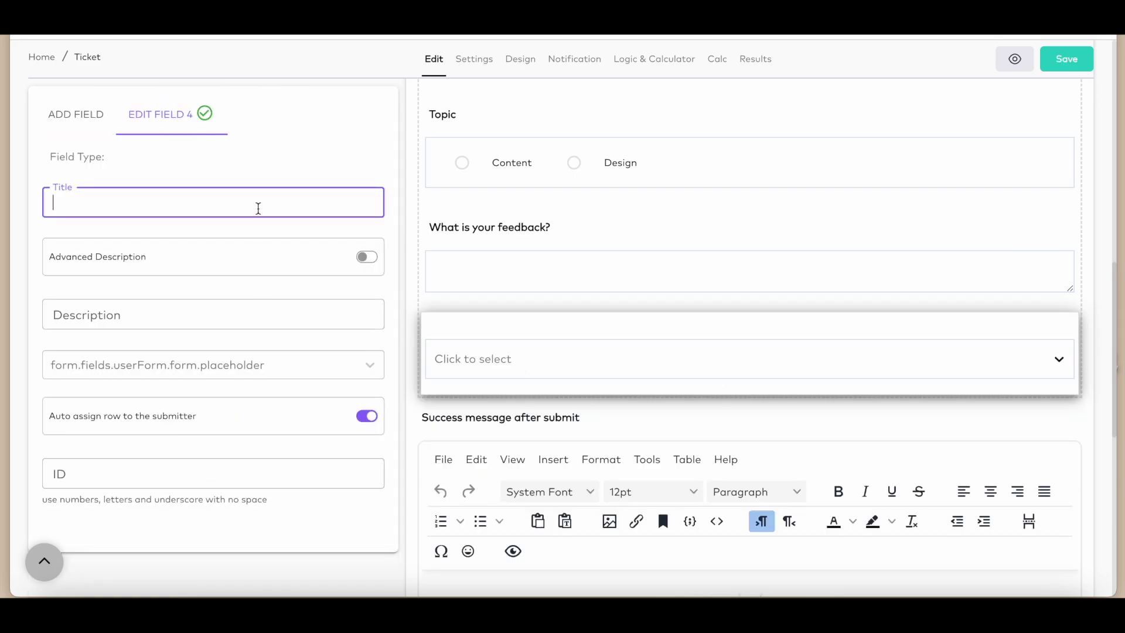
pyautogui.write('Submitter')
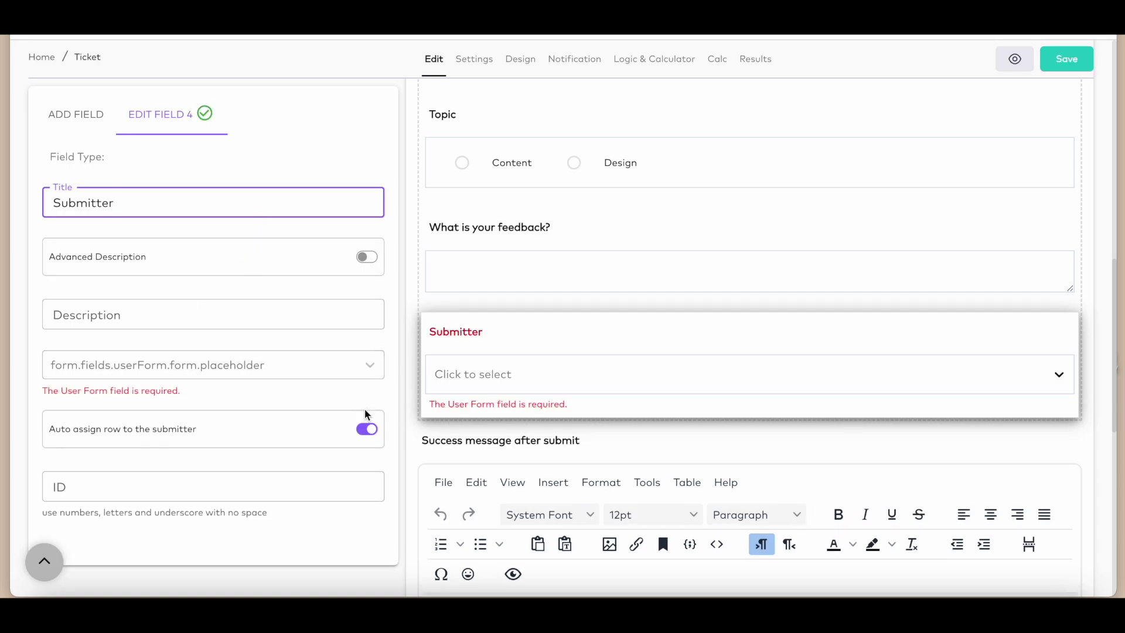
pyautogui.click(372, 371)
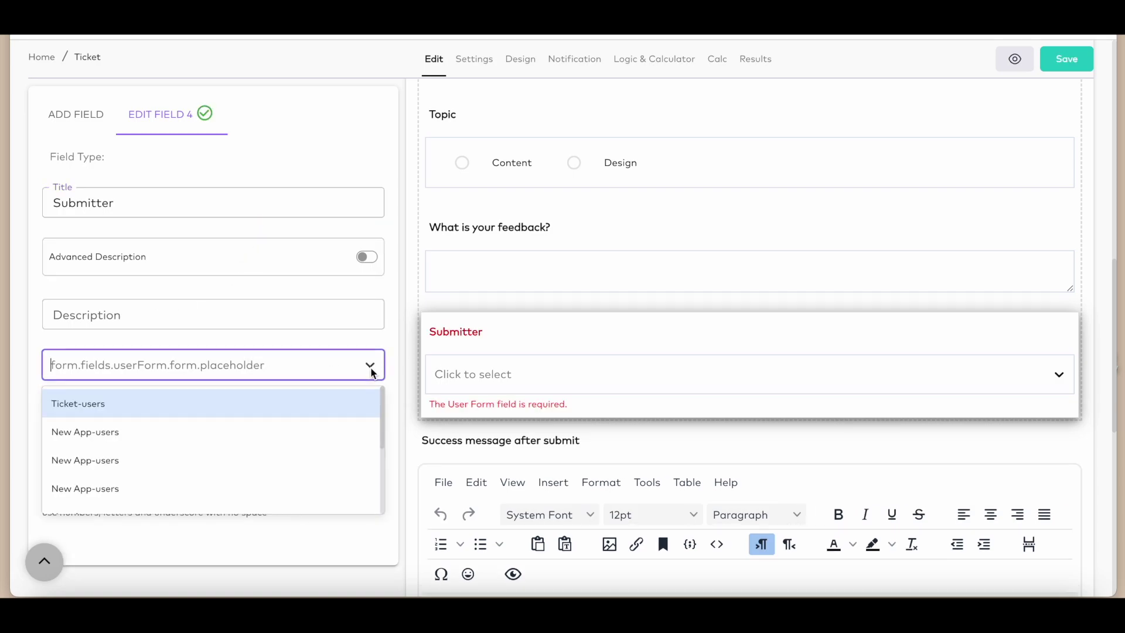
pyautogui.click(118, 411)
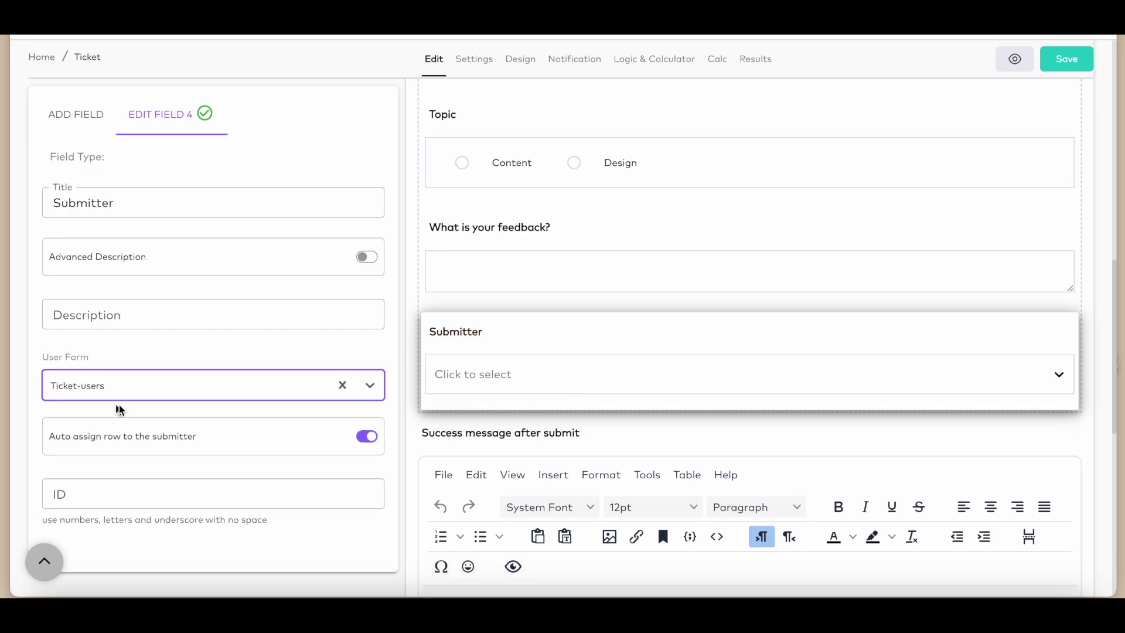
# Save the Ticket form, view it live, and pick Content then Design as the topic.
pyautogui.click(1072, 69)
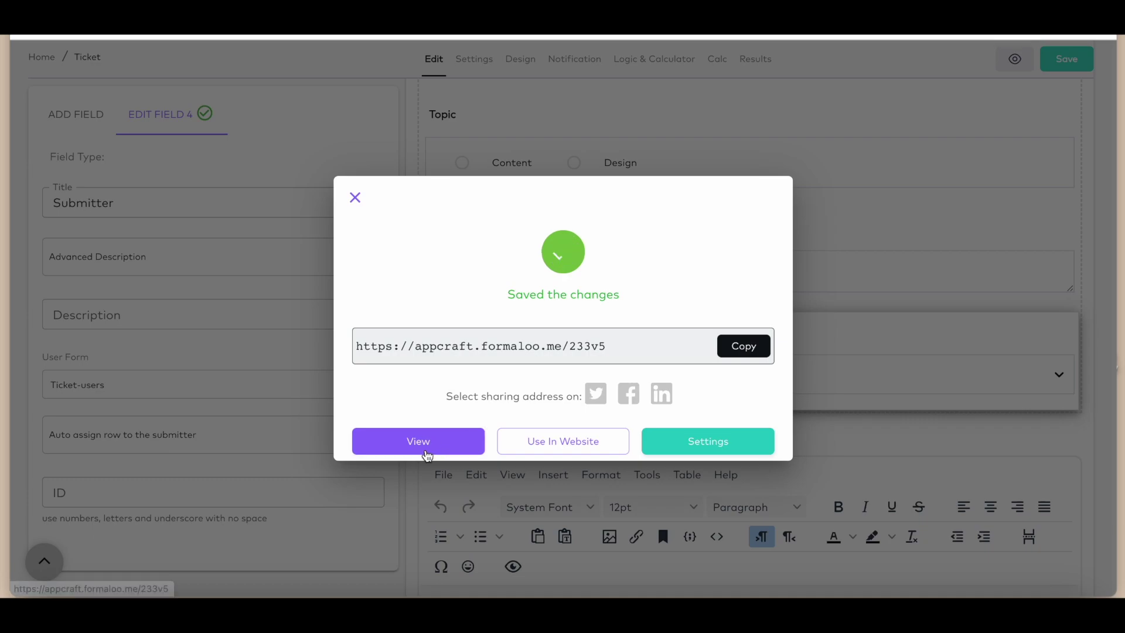
pyautogui.click(427, 453)
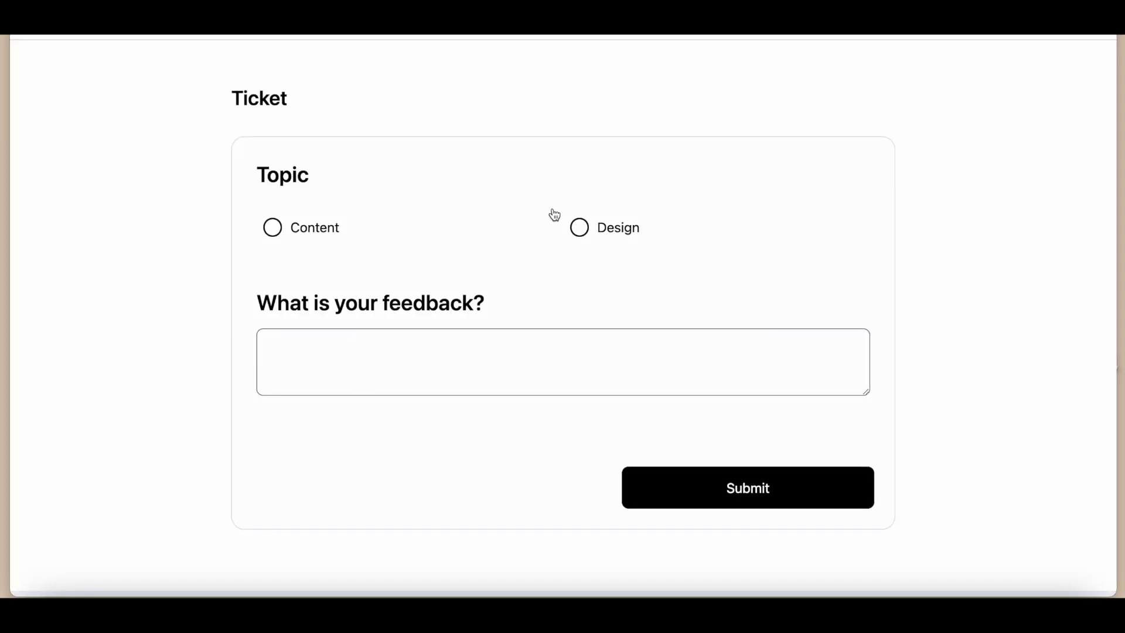
pyautogui.click(292, 241)
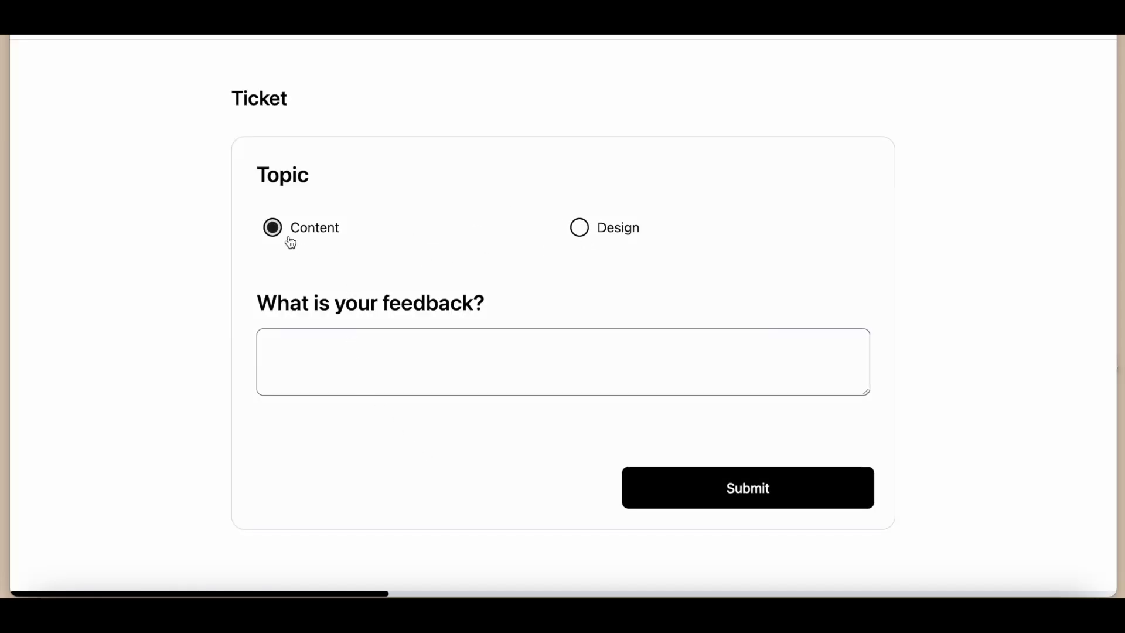
pyautogui.click(587, 233)
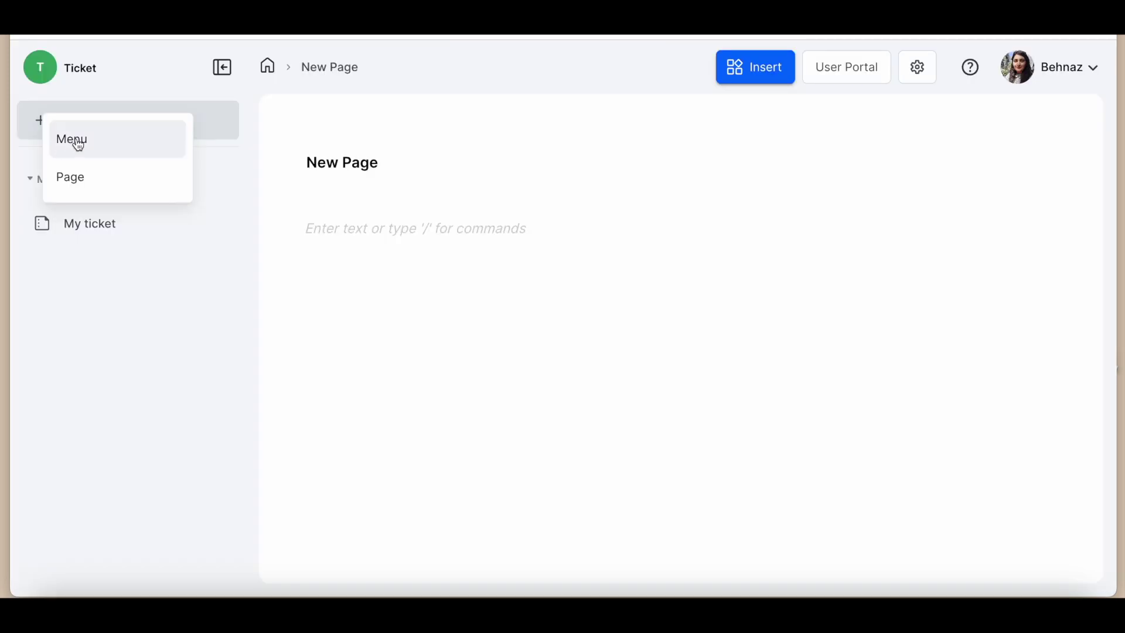
# Add a new portal menu and rename it My form.
pyautogui.click(75, 142)
pyautogui.doubleClick(74, 269)
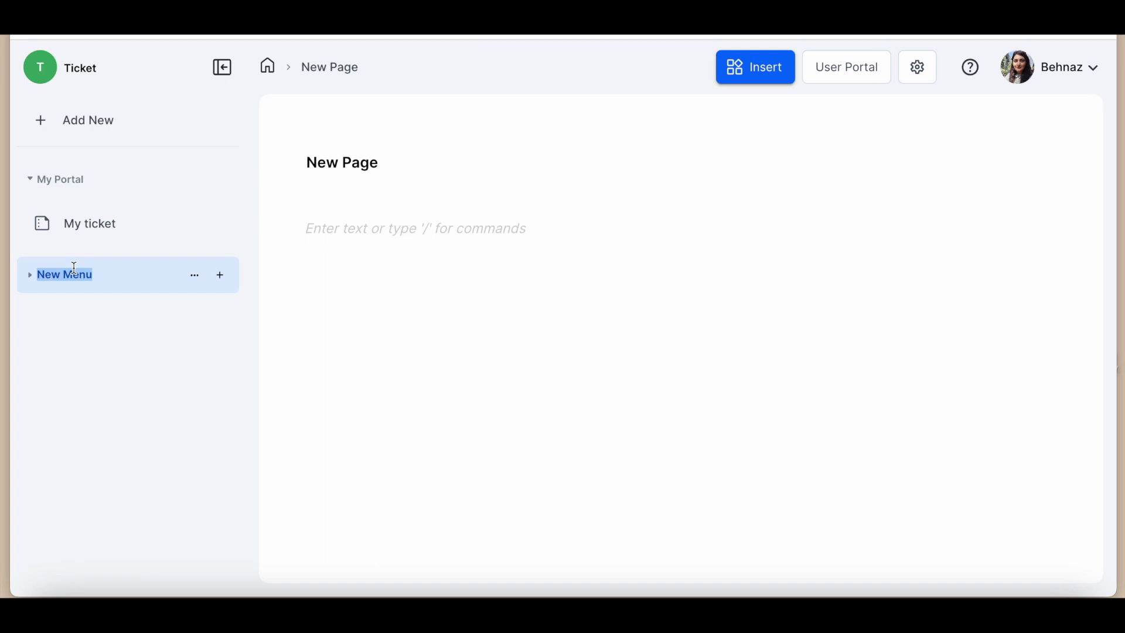
pyautogui.write('My form')
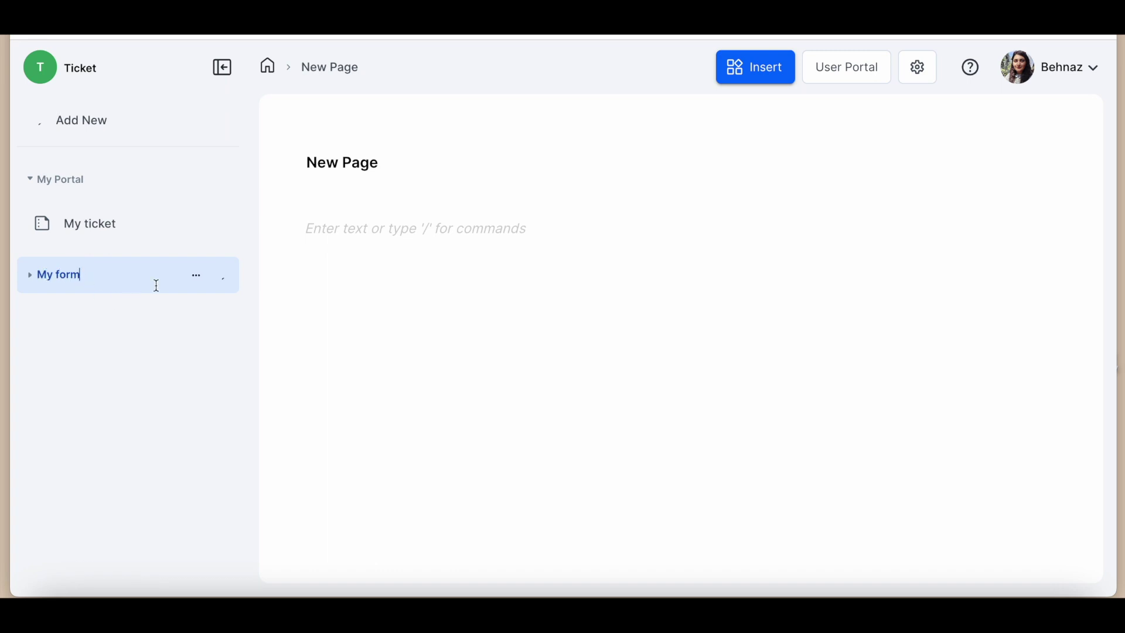
# Add a page named Form under My form with a form block embedding the Ticket form.
pyautogui.click(221, 282)
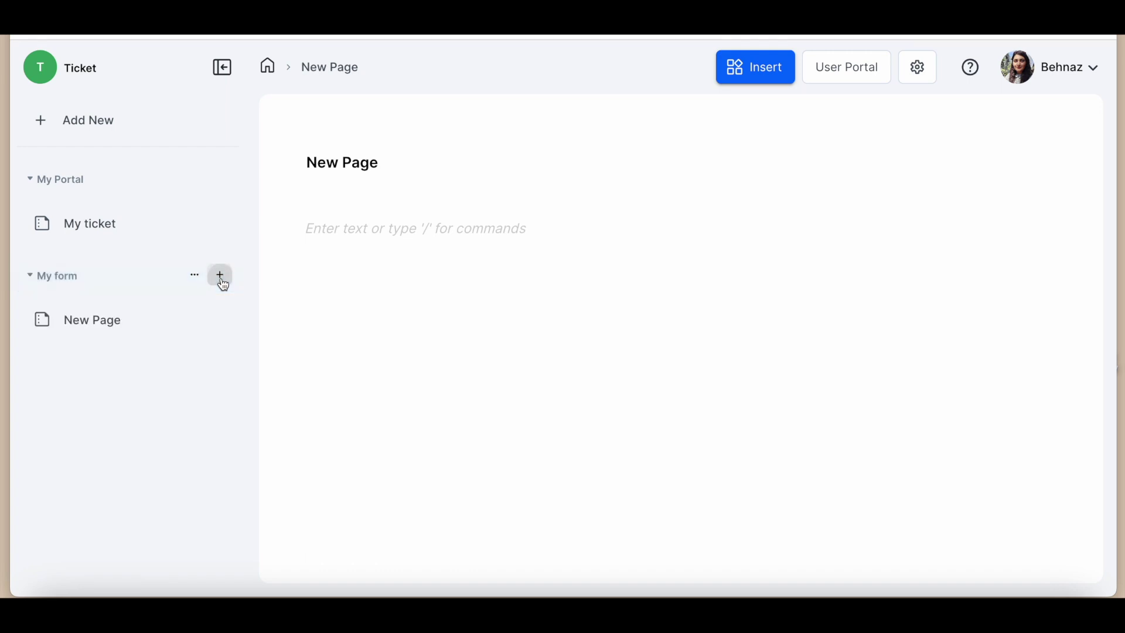
pyautogui.click(106, 324)
pyautogui.doubleClick(106, 324)
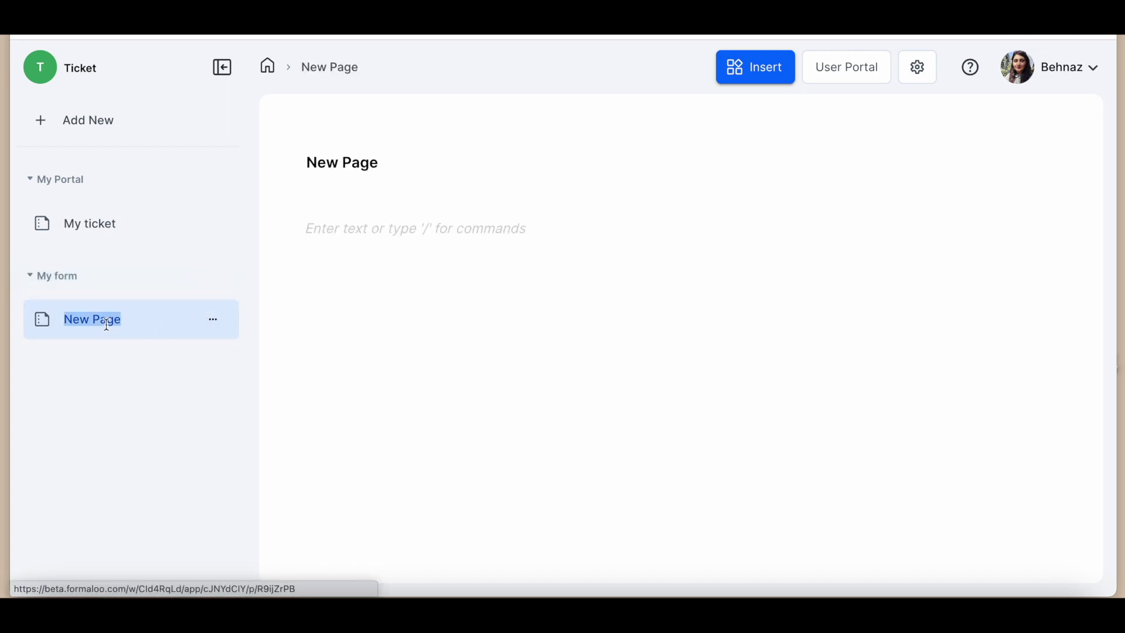
pyautogui.write('Form')
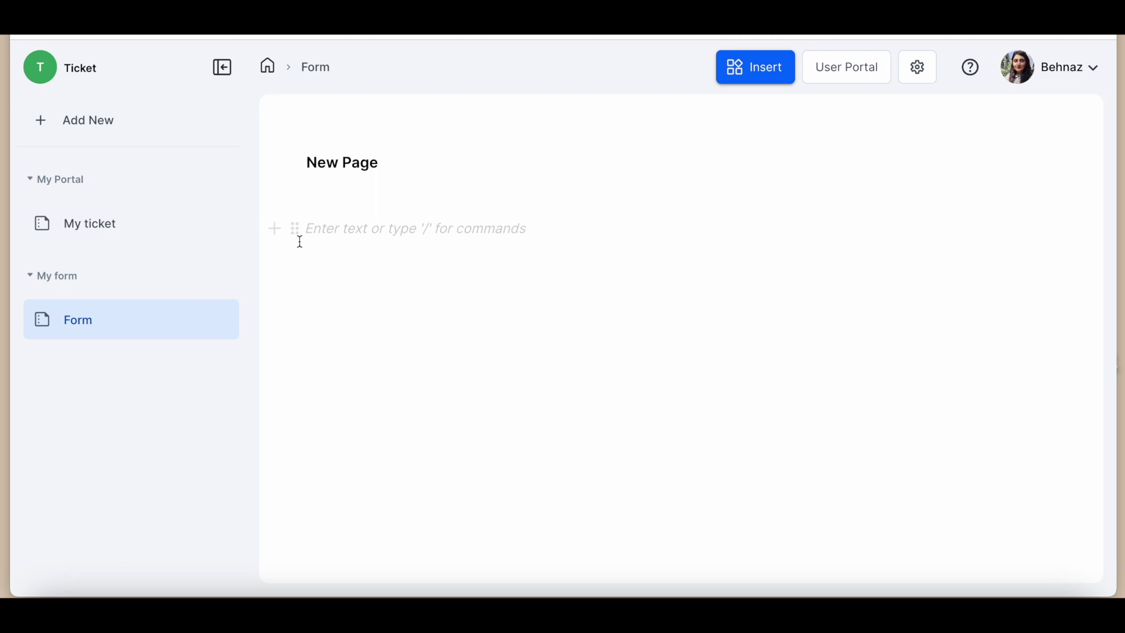
pyautogui.click(274, 229)
pyautogui.click(410, 503)
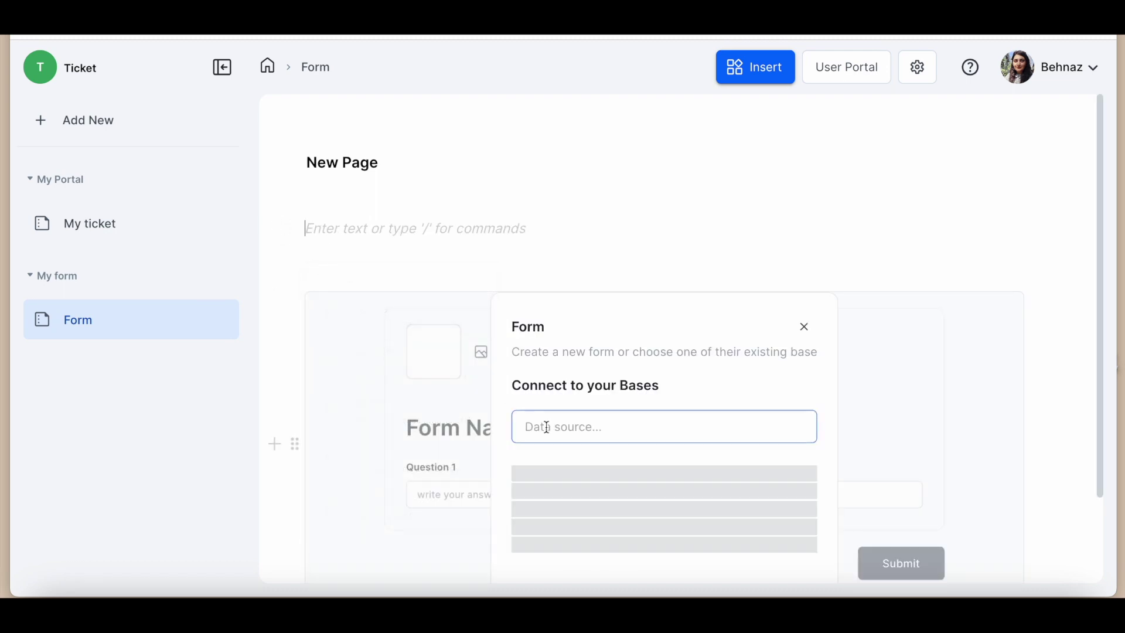
pyautogui.write('ti')
pyautogui.click(583, 468)
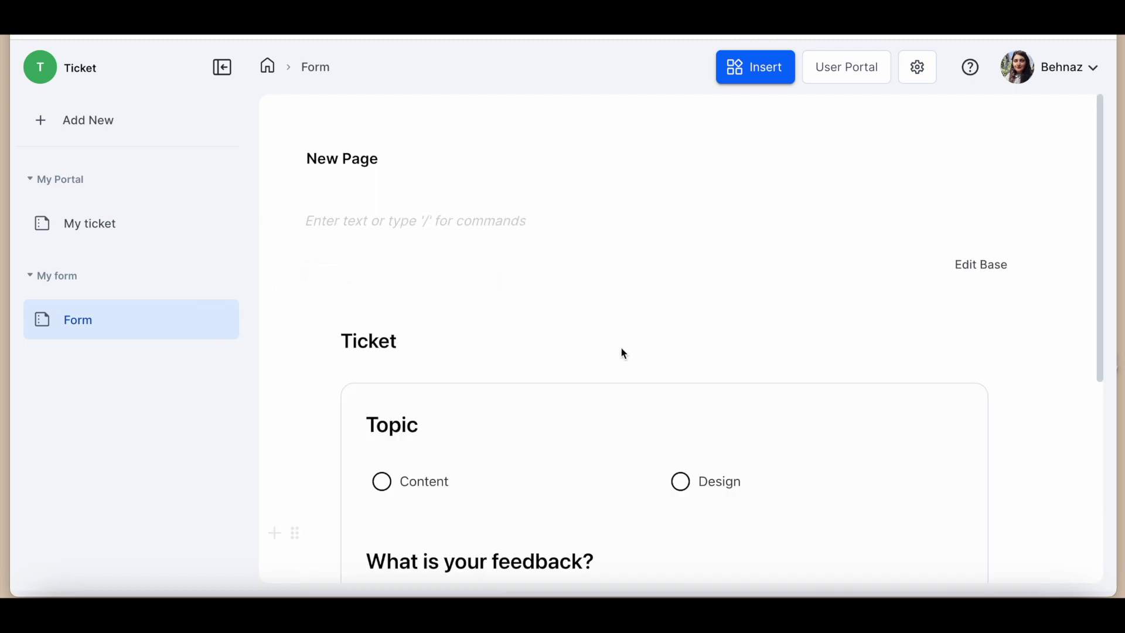
pyautogui.scroll(-3, 591, 334)
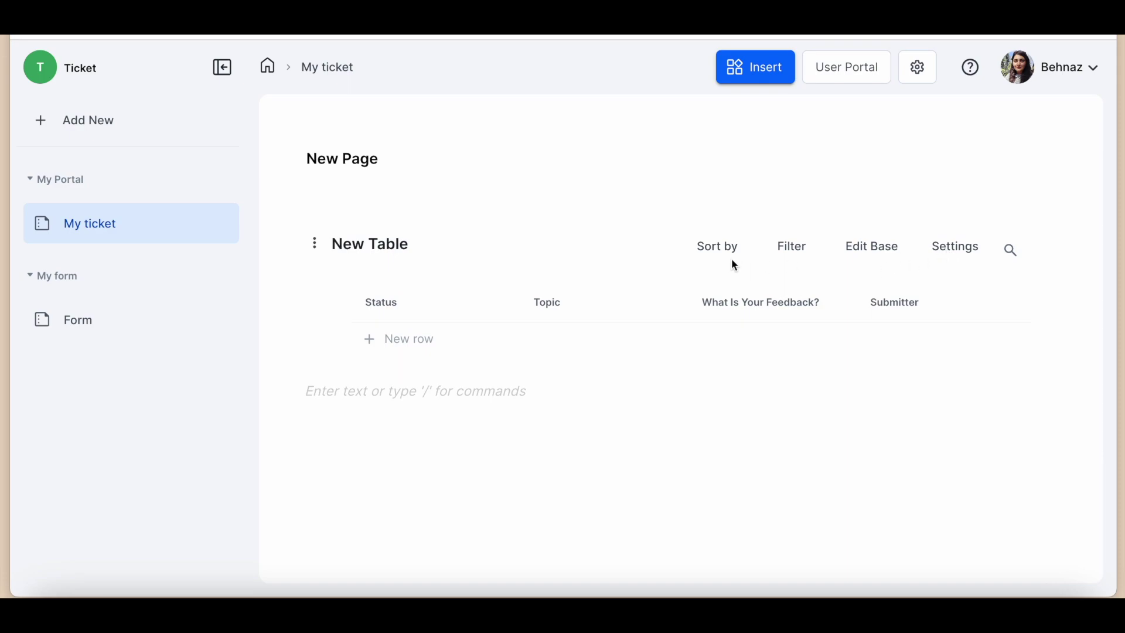
# Check the table's sort settings, then filter the My ticket table by the Submitter user.
pyautogui.click(955, 247)
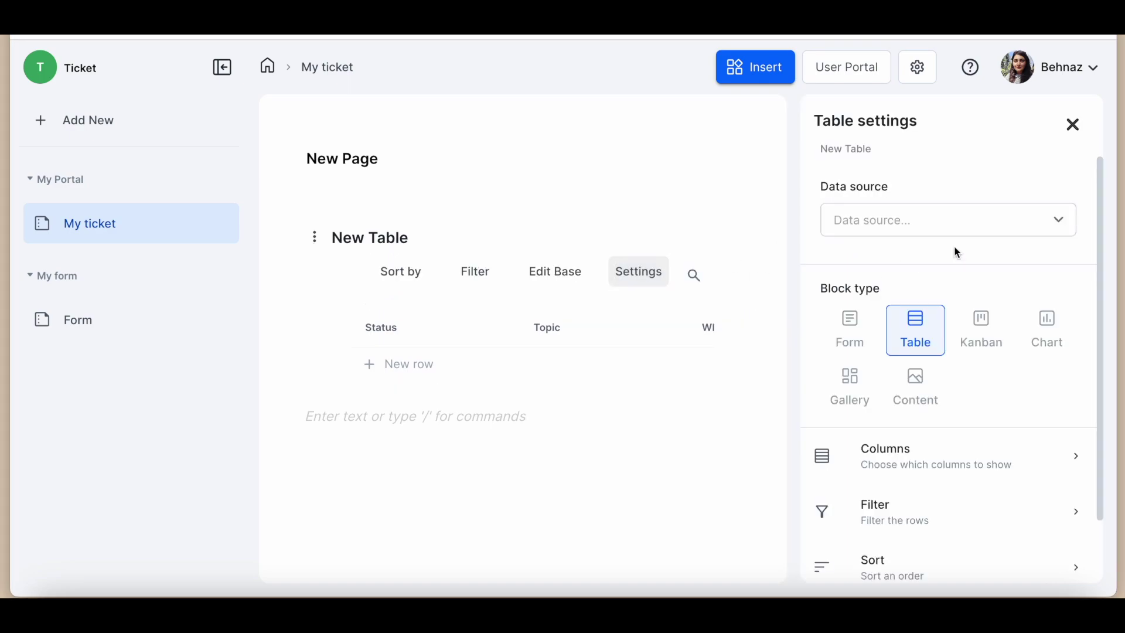
pyautogui.scroll(-2, 958, 384)
pyautogui.click(919, 506)
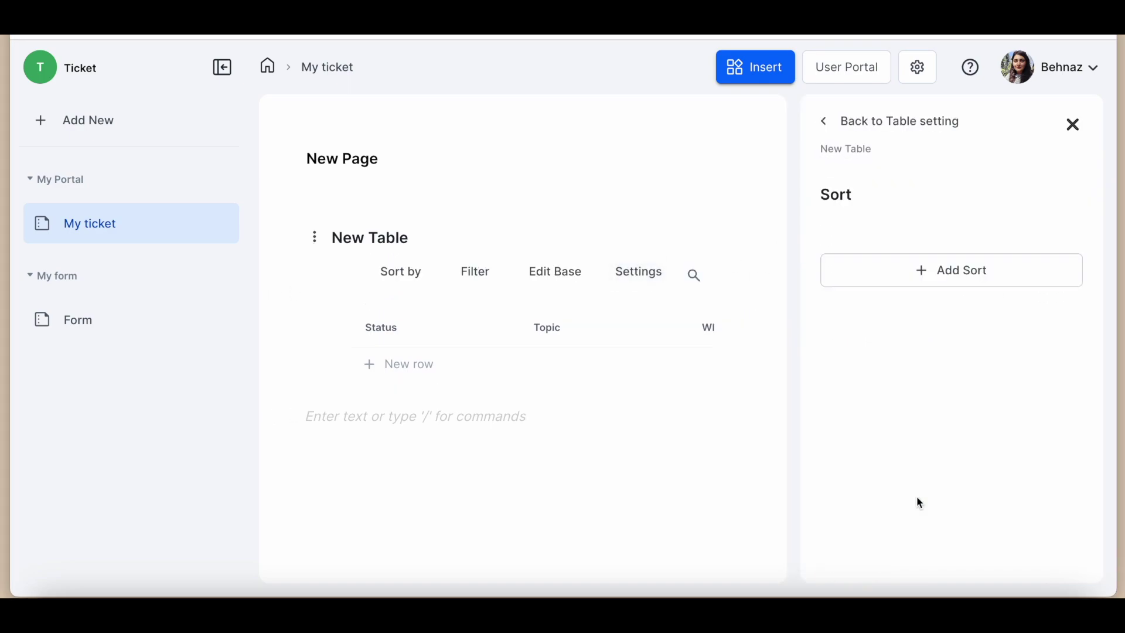
pyautogui.click(826, 121)
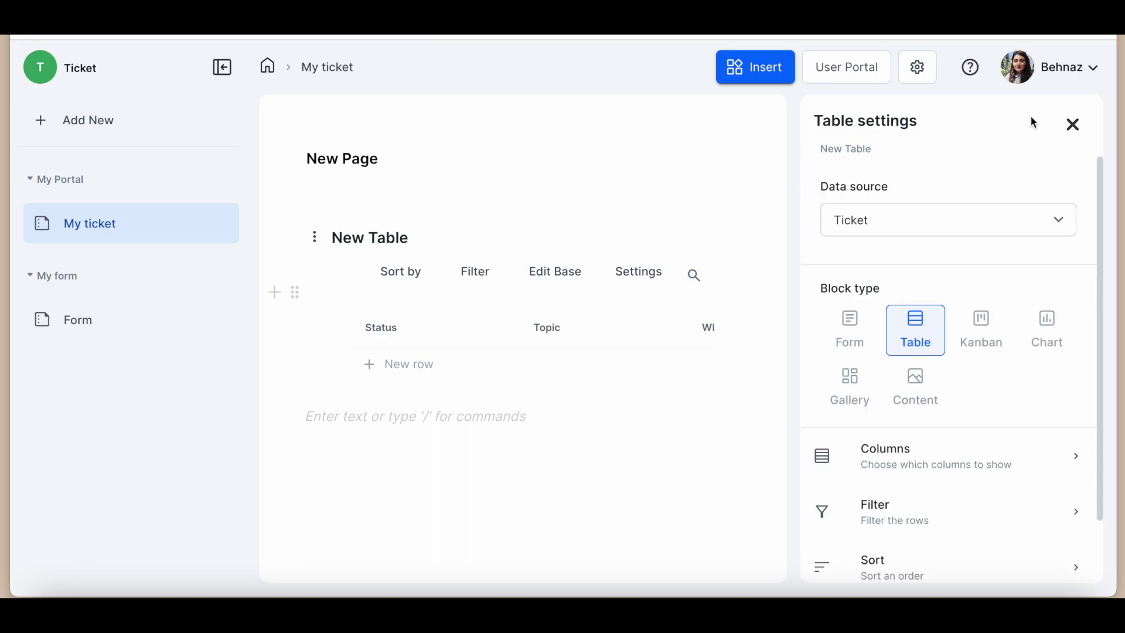
pyautogui.click(1074, 124)
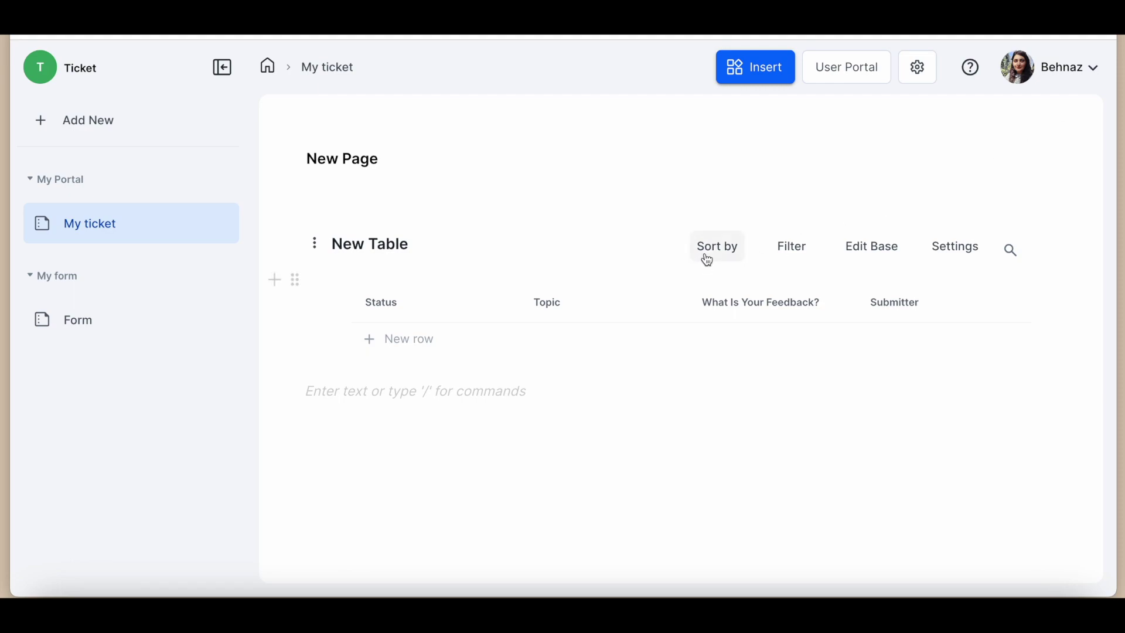
pyautogui.click(794, 245)
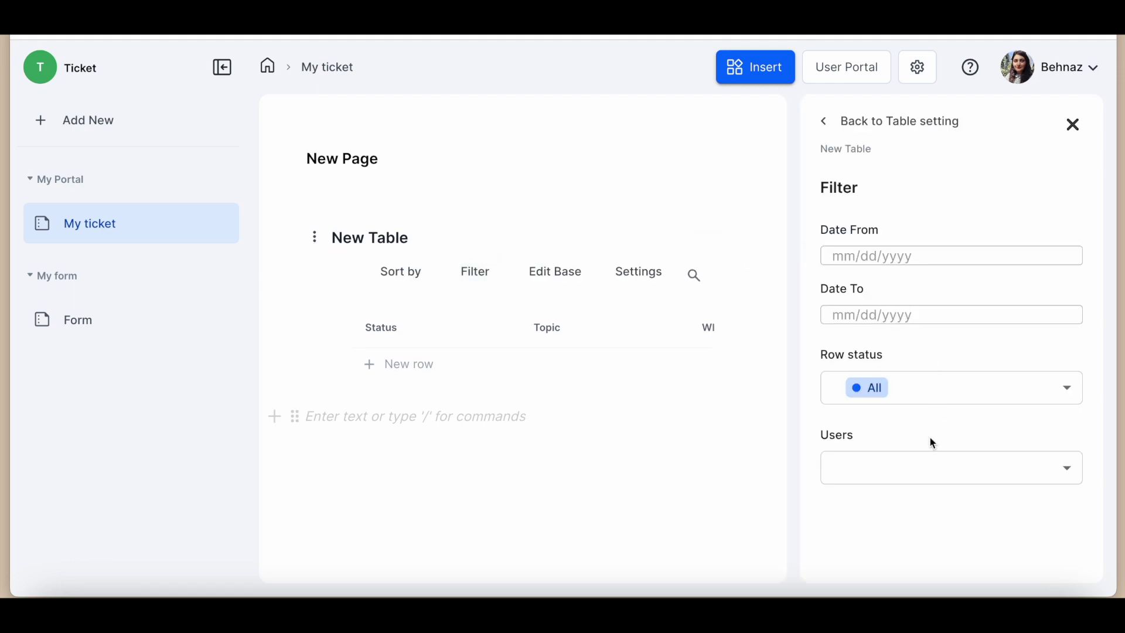
pyautogui.click(1062, 468)
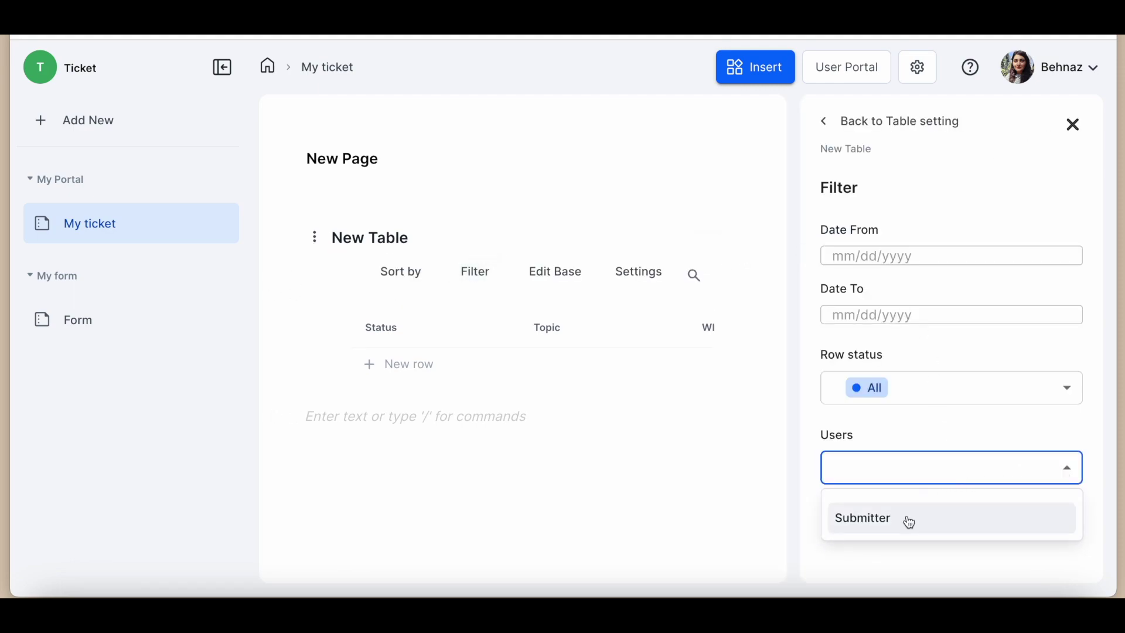
pyautogui.click(910, 520)
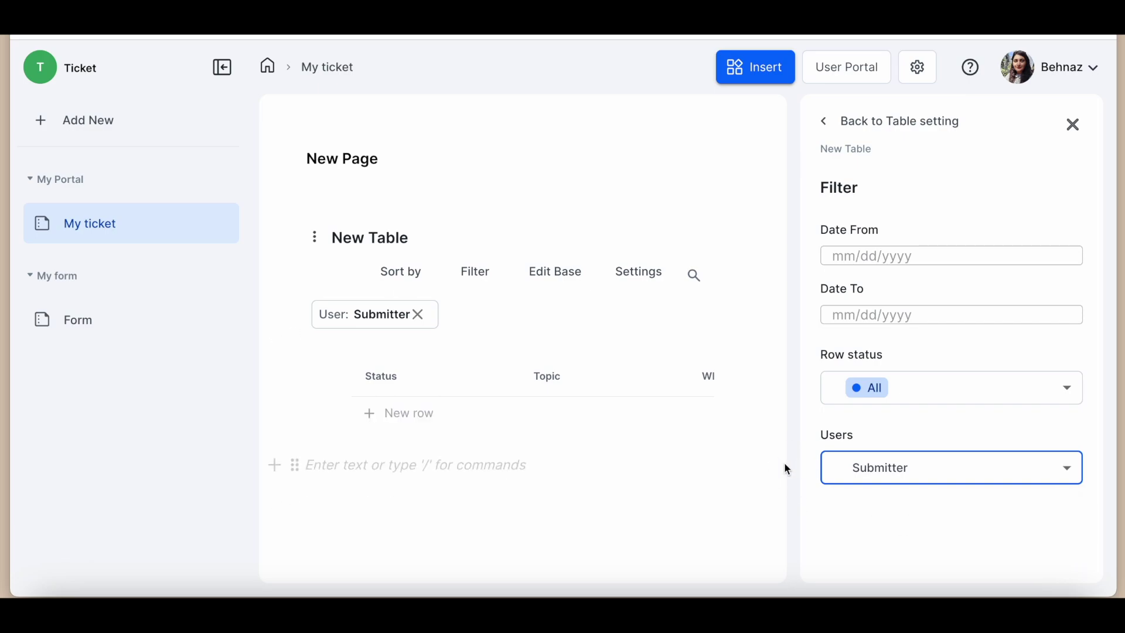
# Turn off the Price, Score, tags and Referred Address columns, leaving Status, Topic, feedback and Submitter.
pyautogui.click(823, 123)
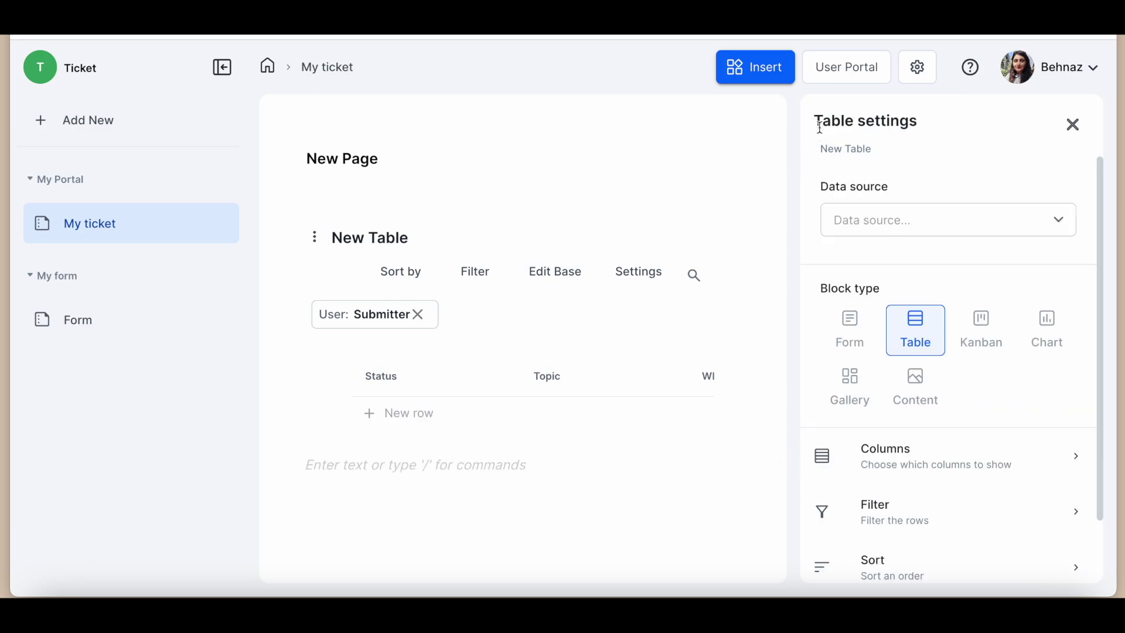
pyautogui.scroll(-1, 925, 446)
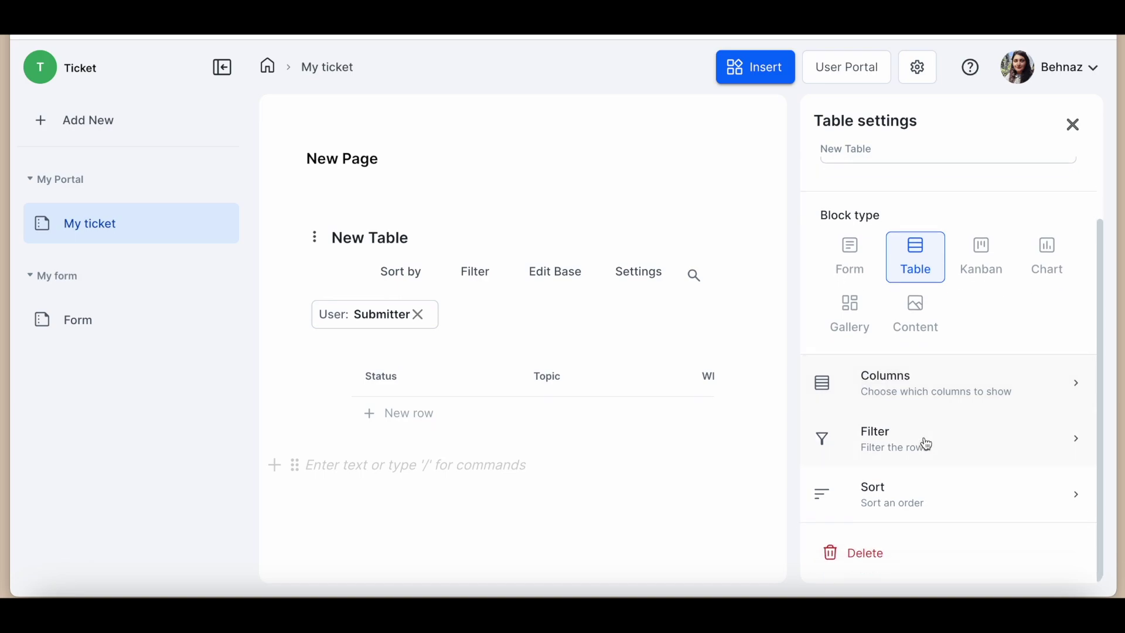
pyautogui.click(971, 398)
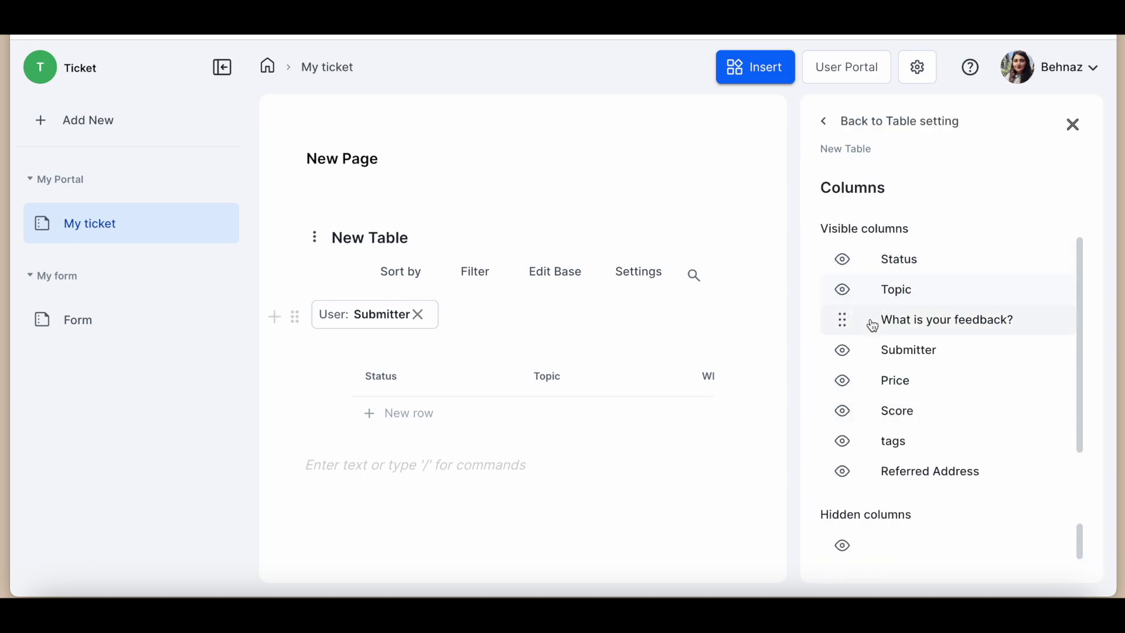
pyautogui.click(842, 380)
pyautogui.click(843, 380)
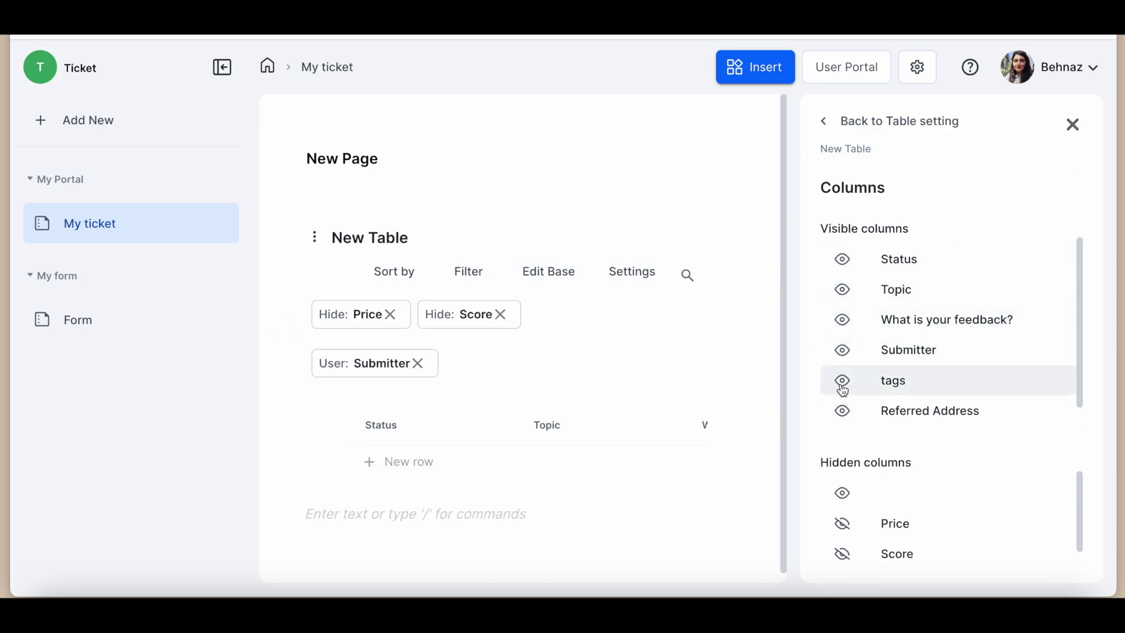
pyautogui.click(844, 382)
pyautogui.click(844, 386)
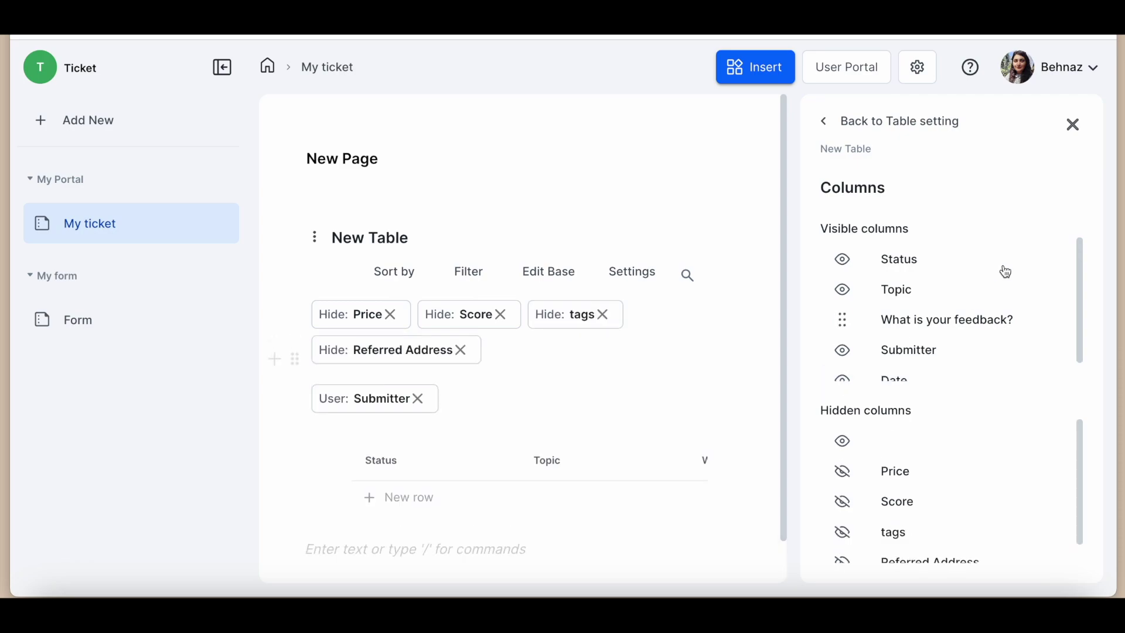
pyautogui.click(847, 120)
pyautogui.click(1074, 126)
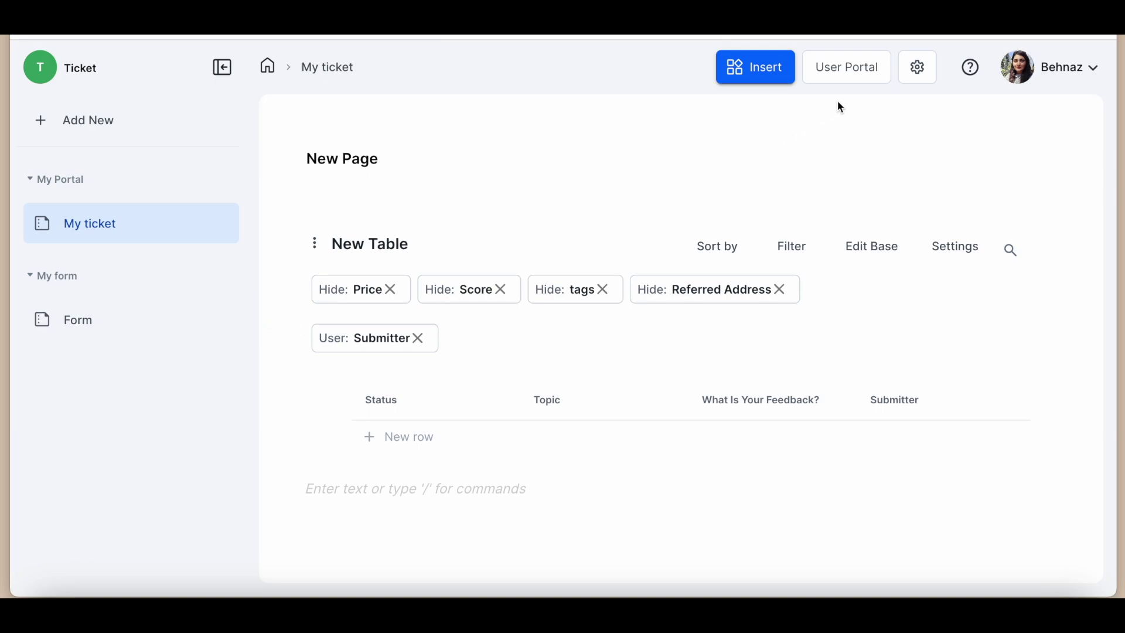
# Open the public portal and go to the Form page under My form.
pyautogui.click(918, 67)
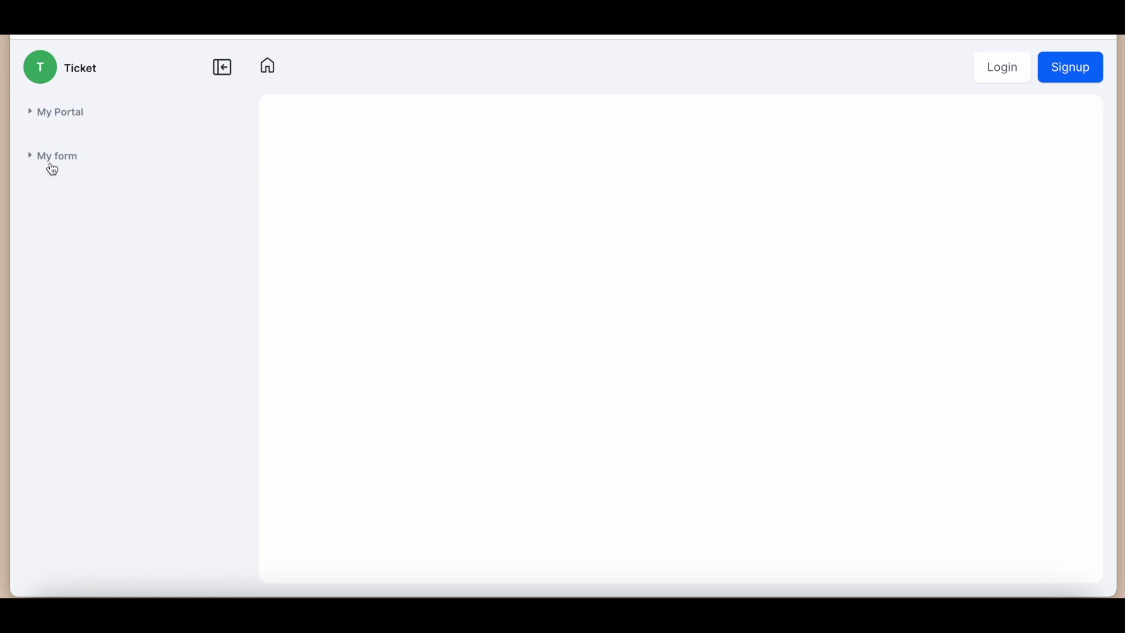
pyautogui.click(35, 162)
pyautogui.click(93, 208)
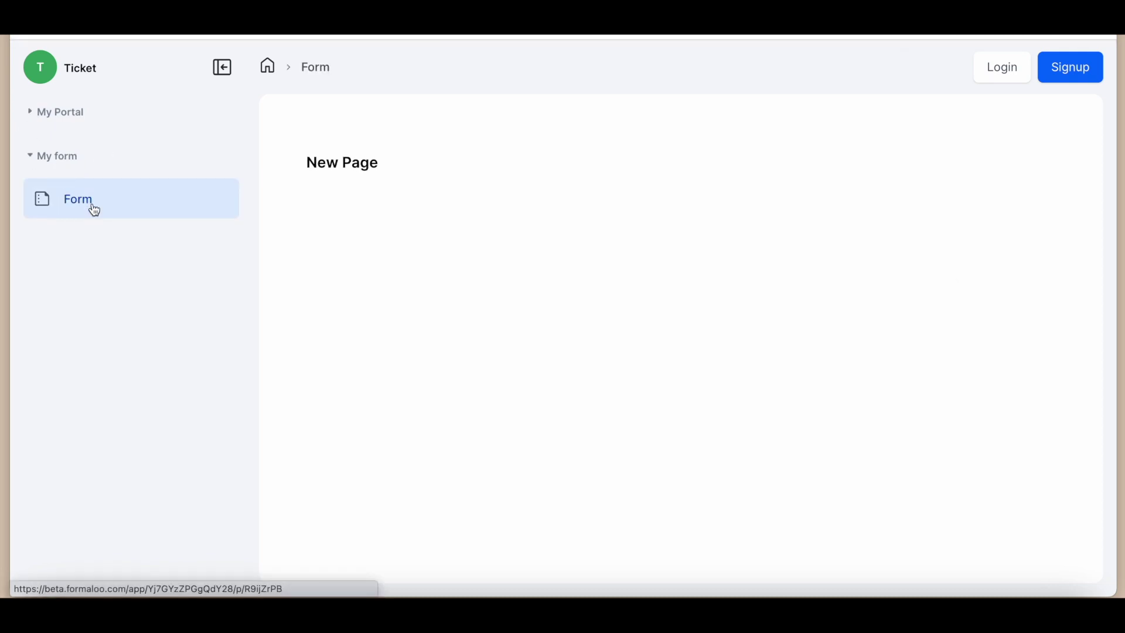
# Sign in with the member's e-mail and password, then open the My ticket page.
pyautogui.click(999, 76)
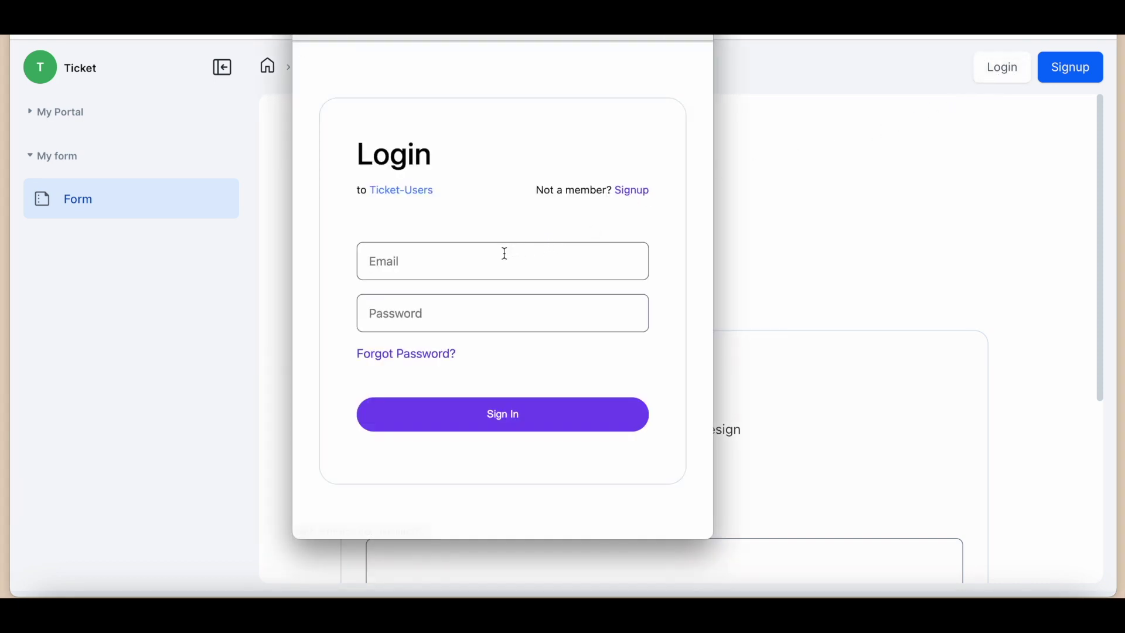
pyautogui.click(505, 261)
pyautogui.click(457, 309)
pyautogui.click(460, 310)
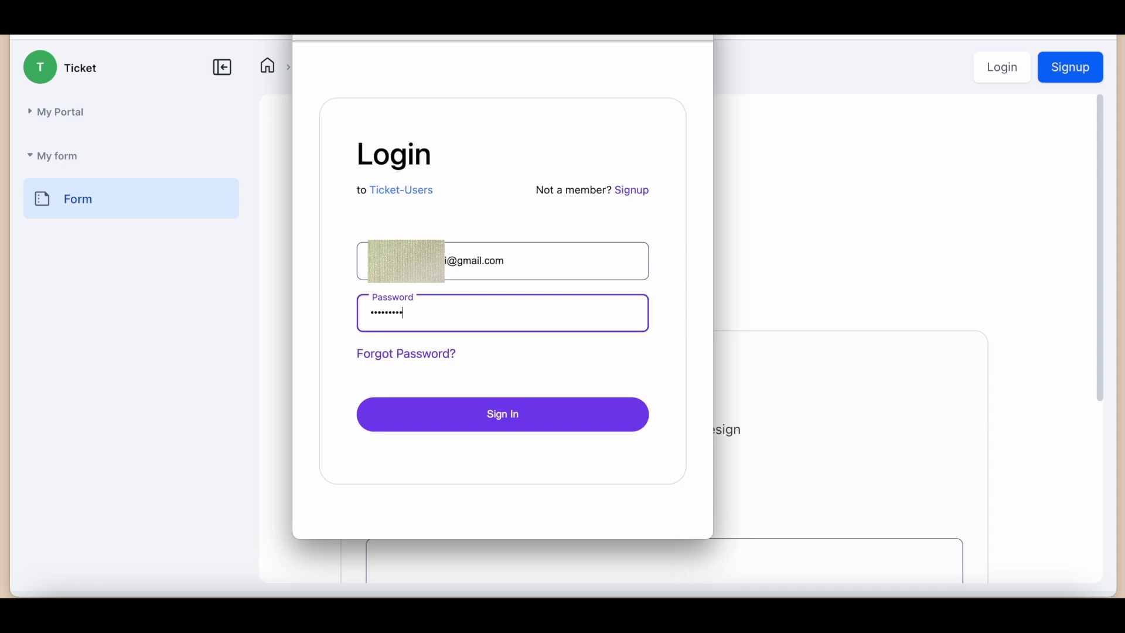
pyautogui.click(515, 429)
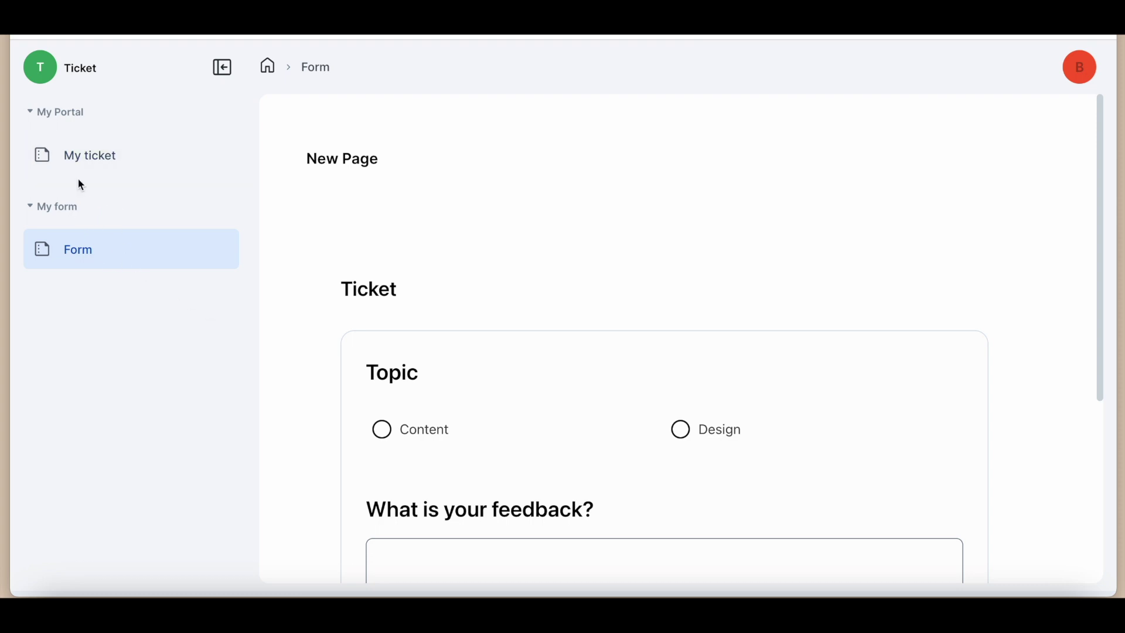
pyautogui.click(91, 157)
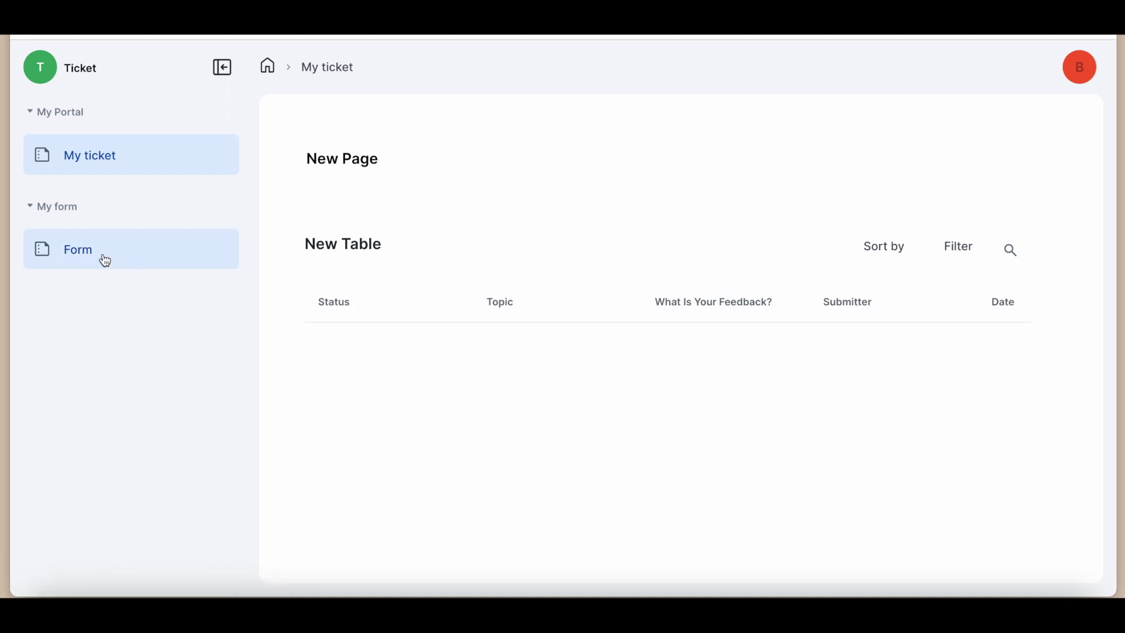
# Submit a ticket with topic Content and feedback 'Heloo', then check it in My ticket.
pyautogui.click(131, 261)
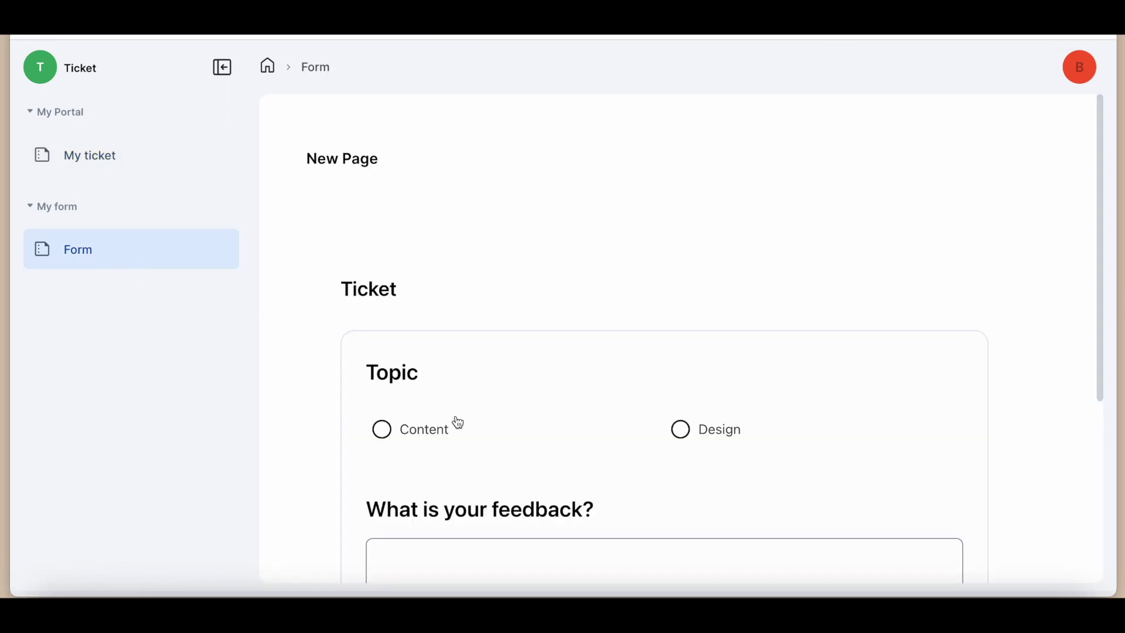
pyautogui.click(412, 441)
pyautogui.scroll(-3, 680, 459)
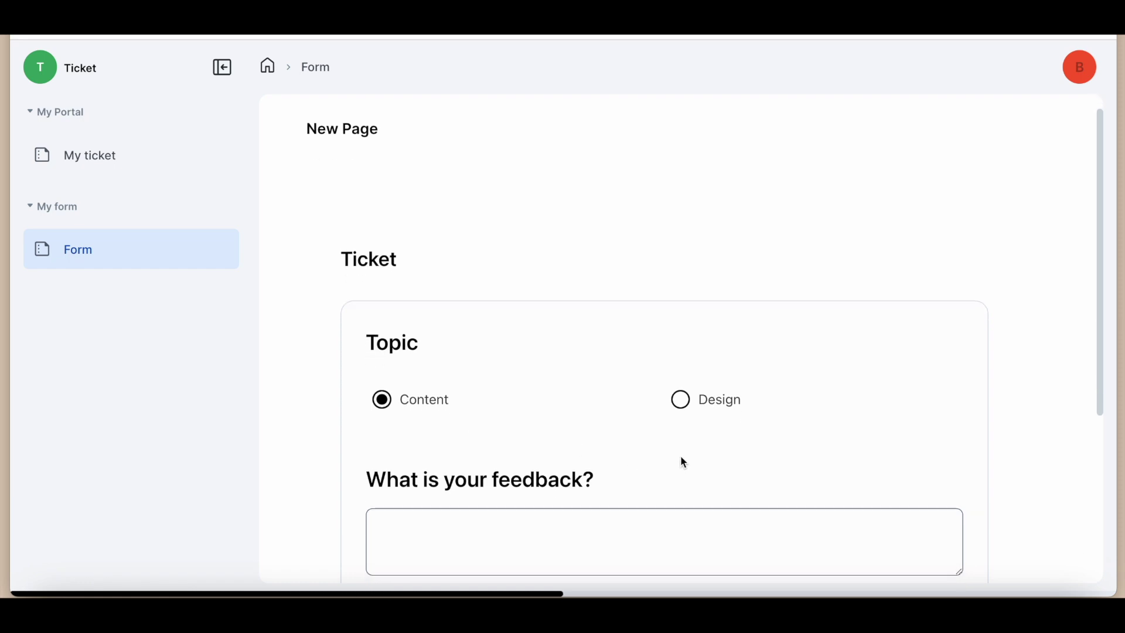
pyautogui.click(600, 384)
pyautogui.write('Heloo')
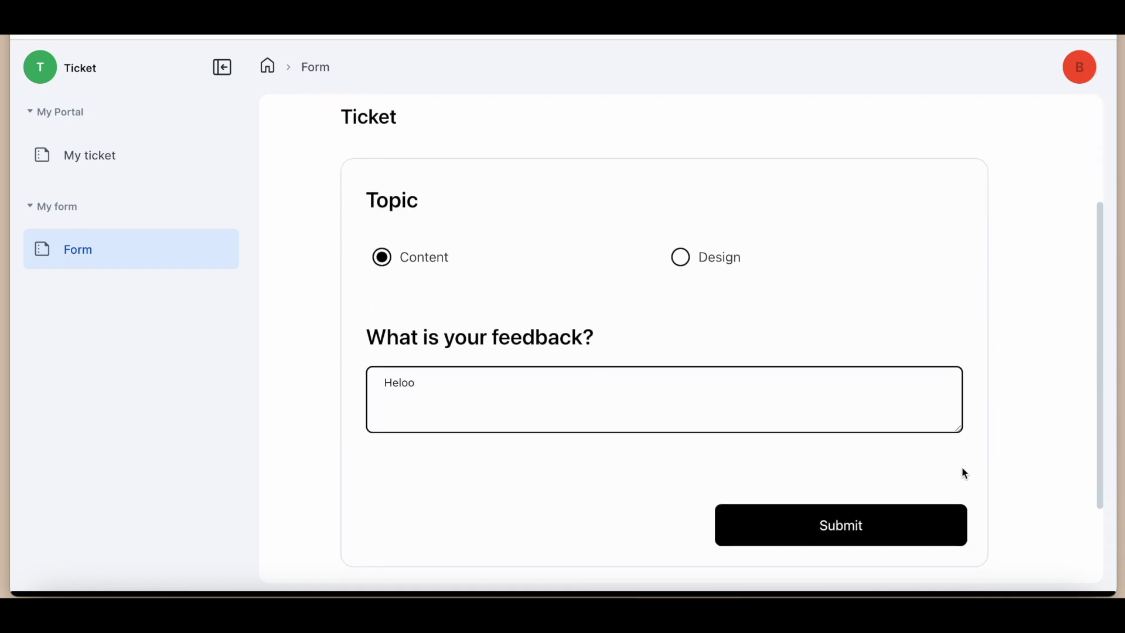
pyautogui.click(870, 526)
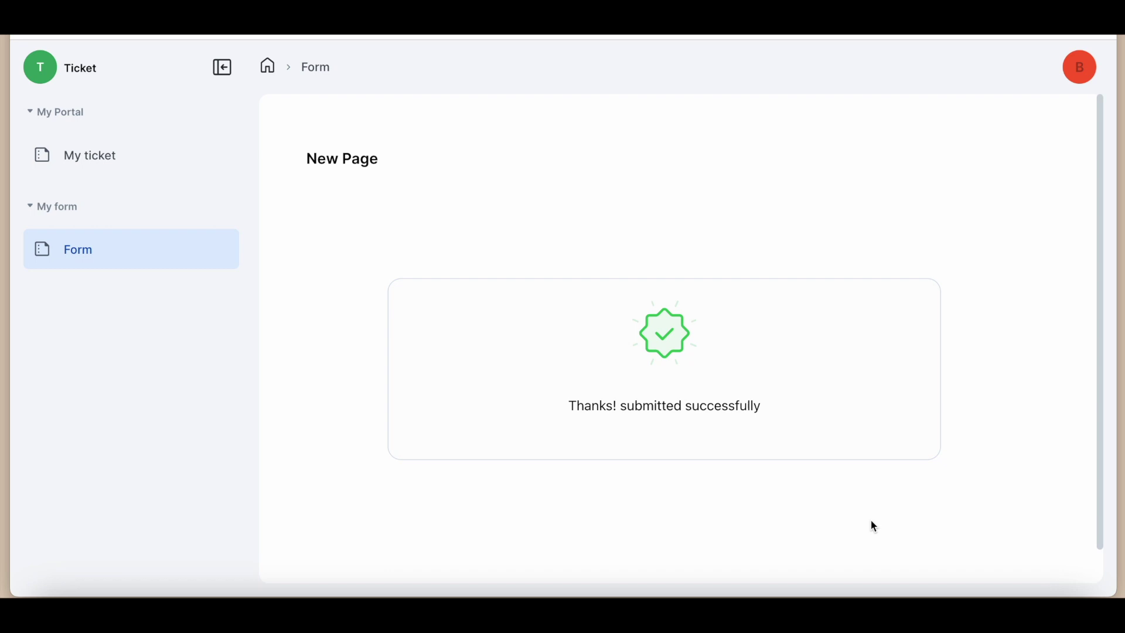
pyautogui.click(130, 166)
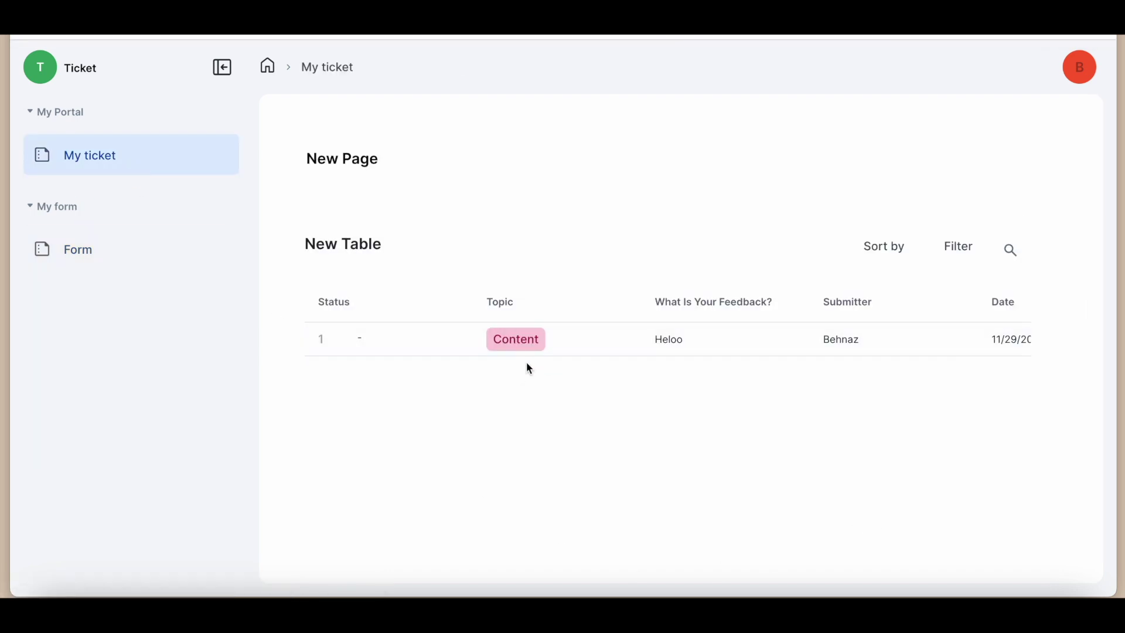
# In the admin editor, open the Heloo ticket on My ticket, set its status to Approved and save.
pyautogui.click(800, 38)
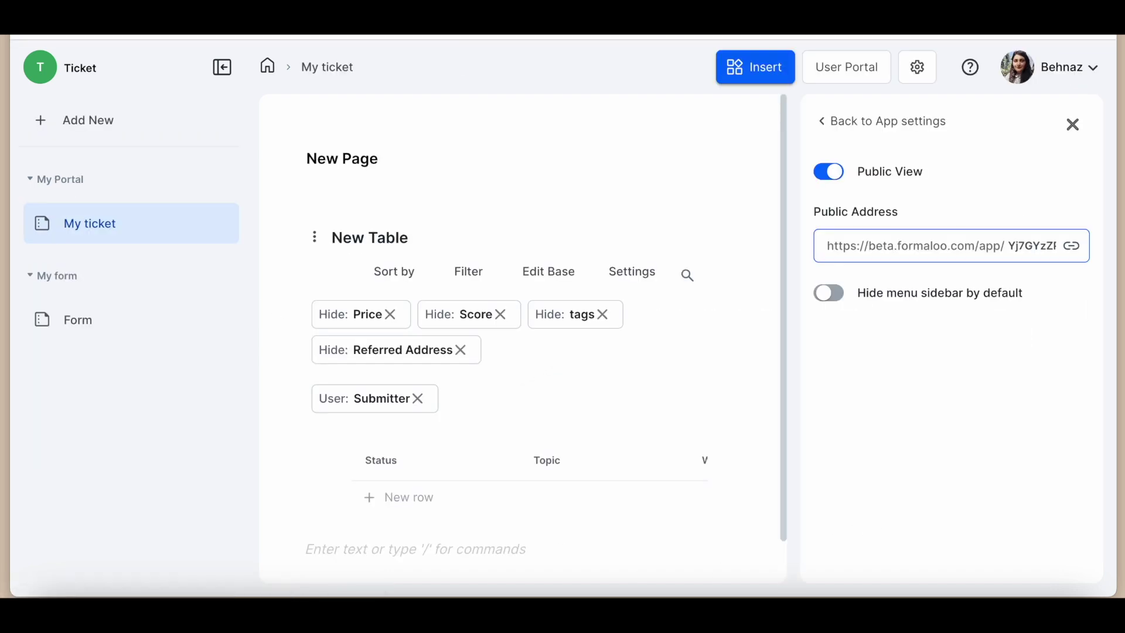
pyautogui.click(69, 222)
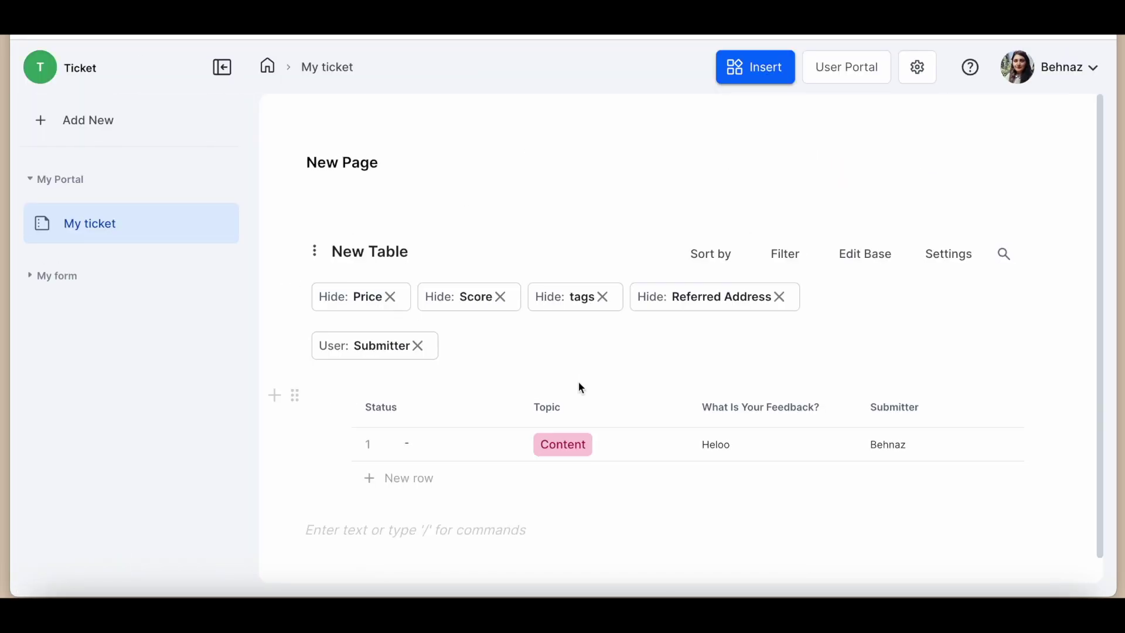
pyautogui.hscroll(2, 677, 448)
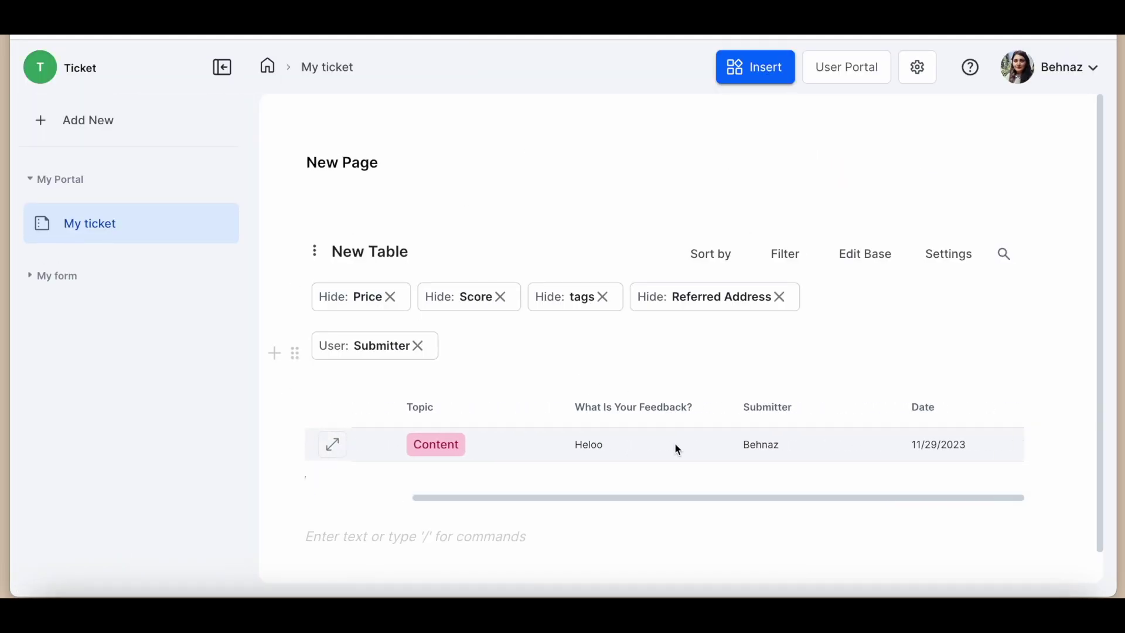
pyautogui.click(335, 445)
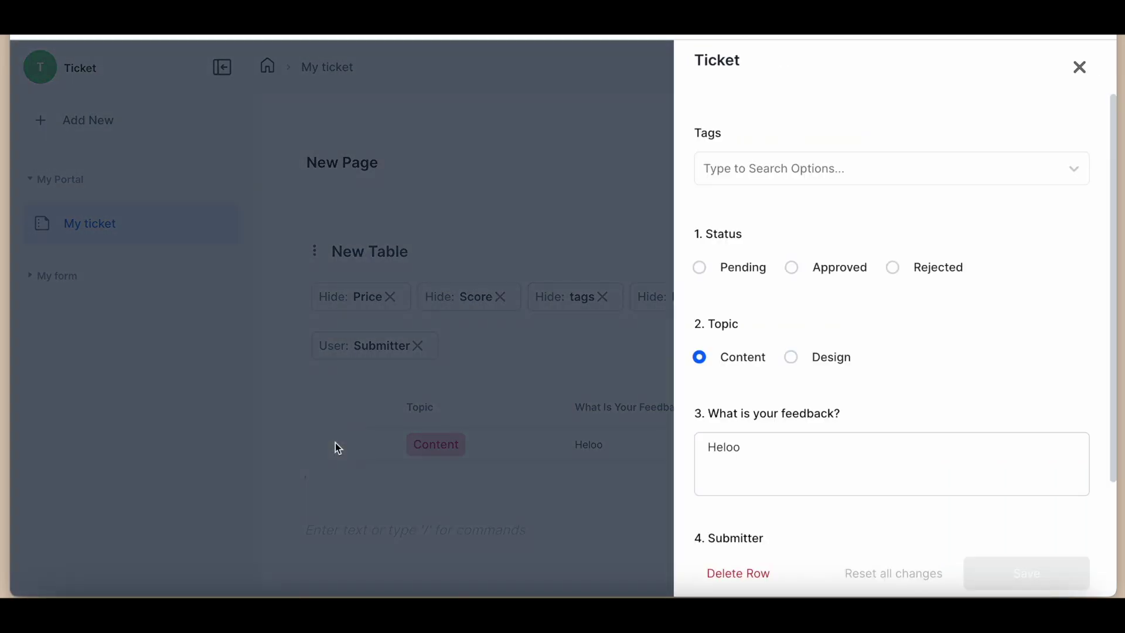
pyautogui.click(798, 272)
pyautogui.scroll(-3, 930, 366)
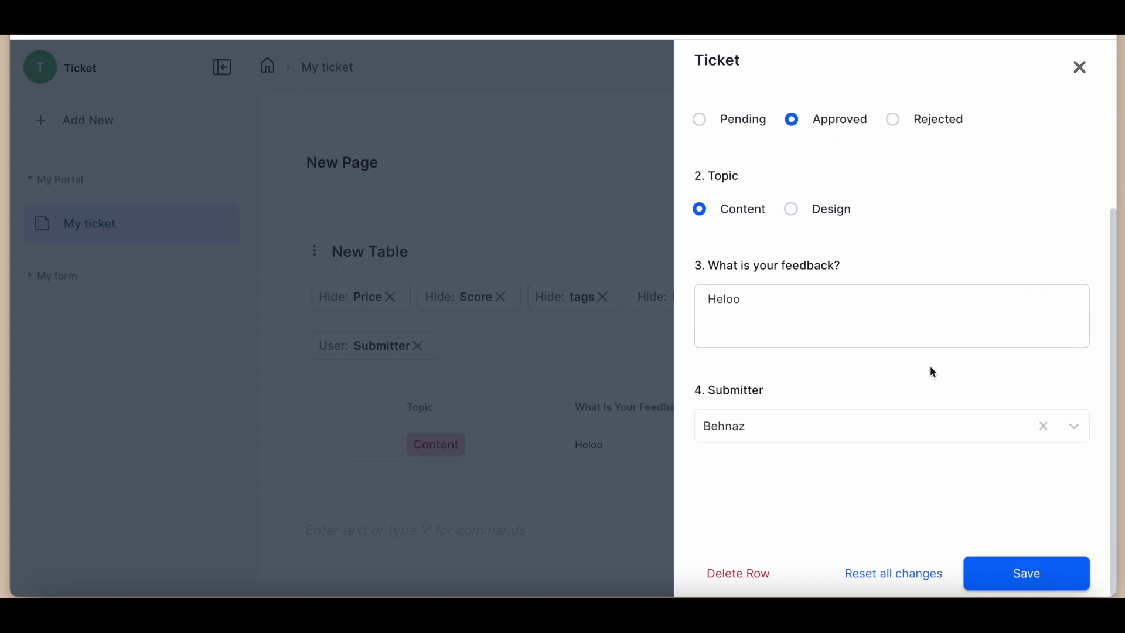
pyautogui.click(1024, 567)
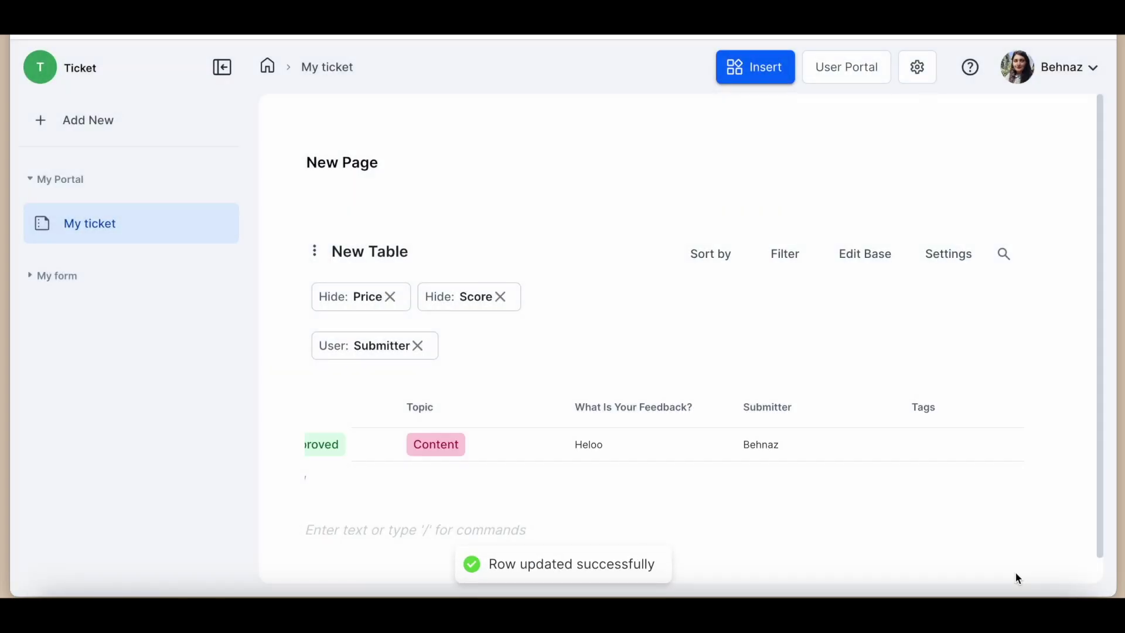
pyautogui.hscroll(-3, 528, 456)
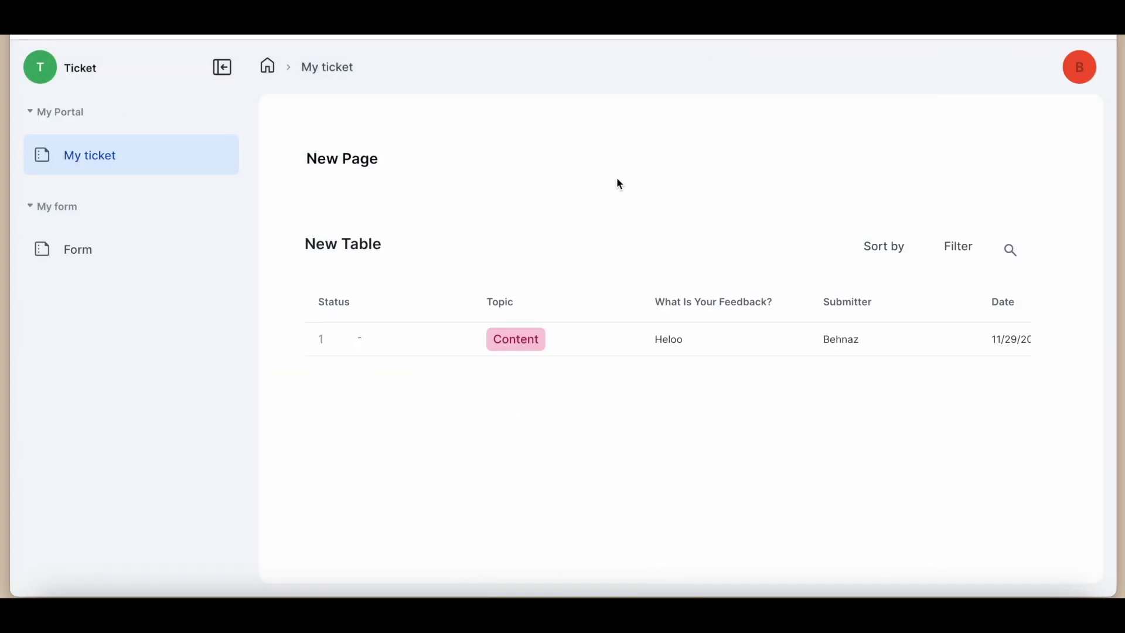
# Reload the member's My ticket page so the Heloo ticket shows Approved.
pyautogui.press('F5')
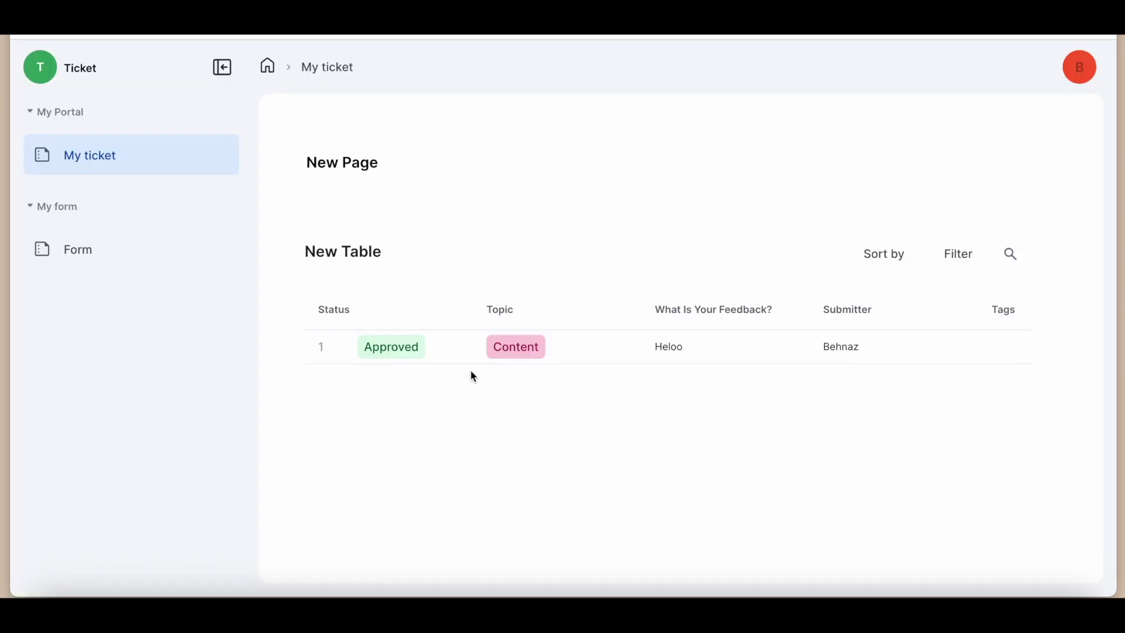